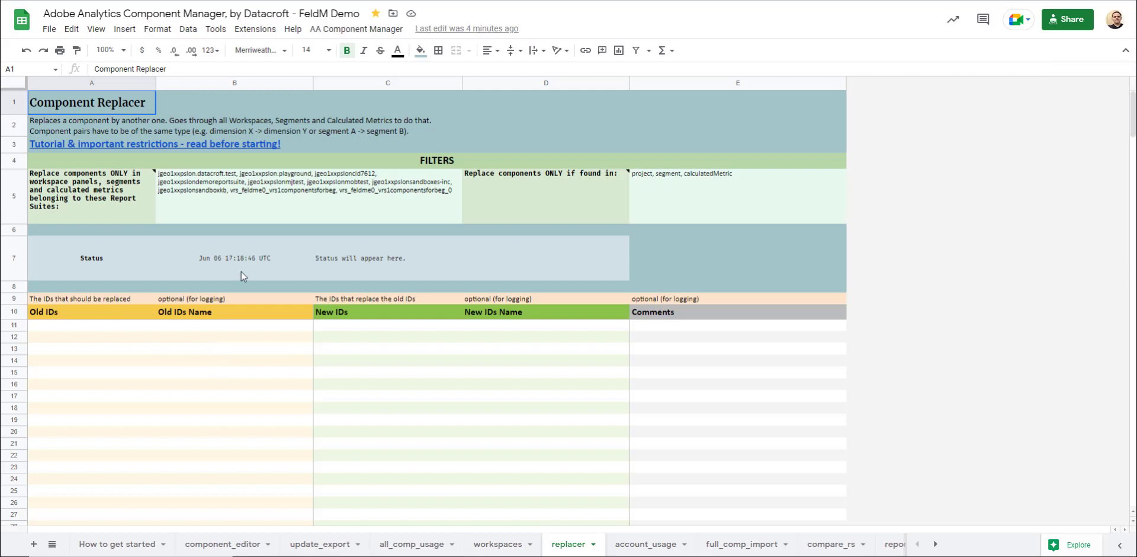
Step: Run Suggest Duplicates to Harmonize from the Component Usage functions and confirm populating the replacer sheet
click(347, 37)
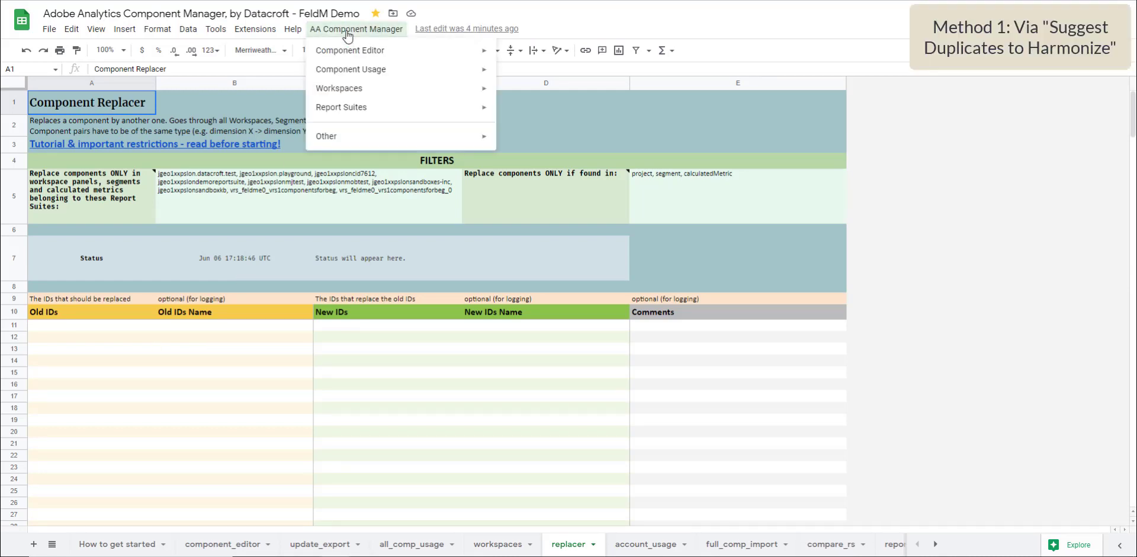
mouse_move(371, 70)
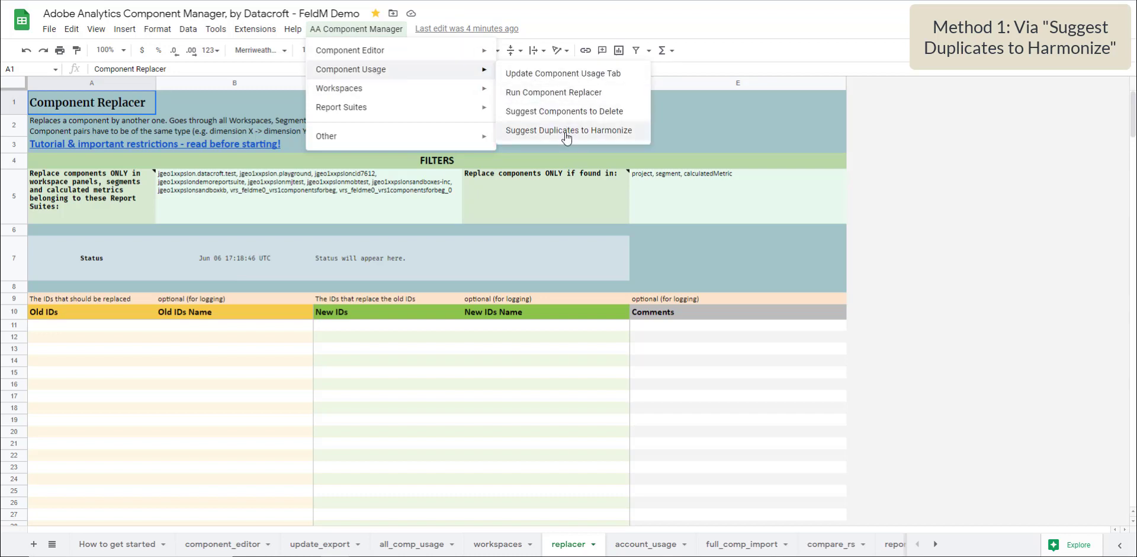
click(604, 135)
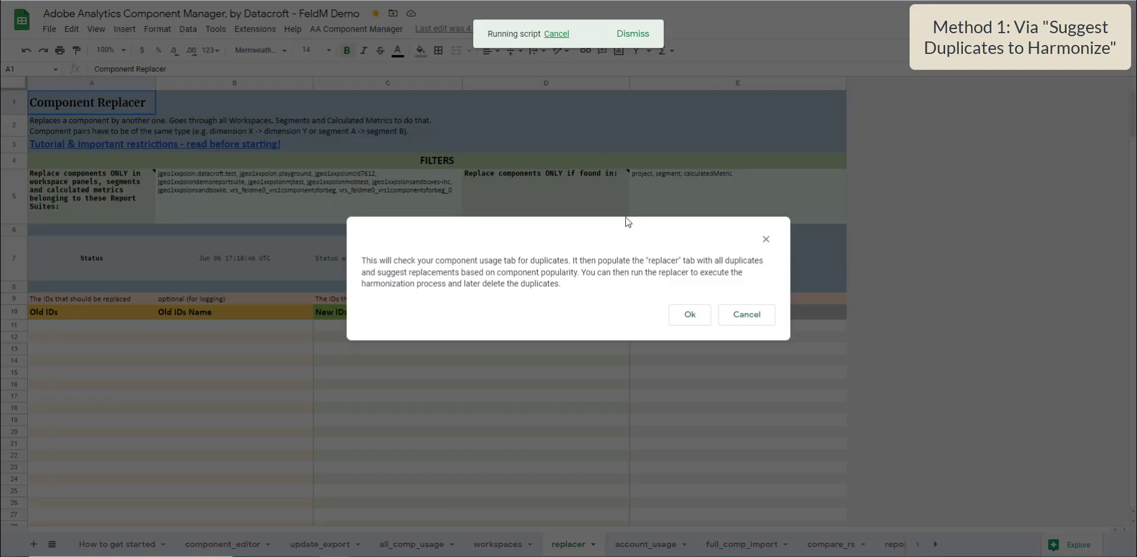
click(687, 317)
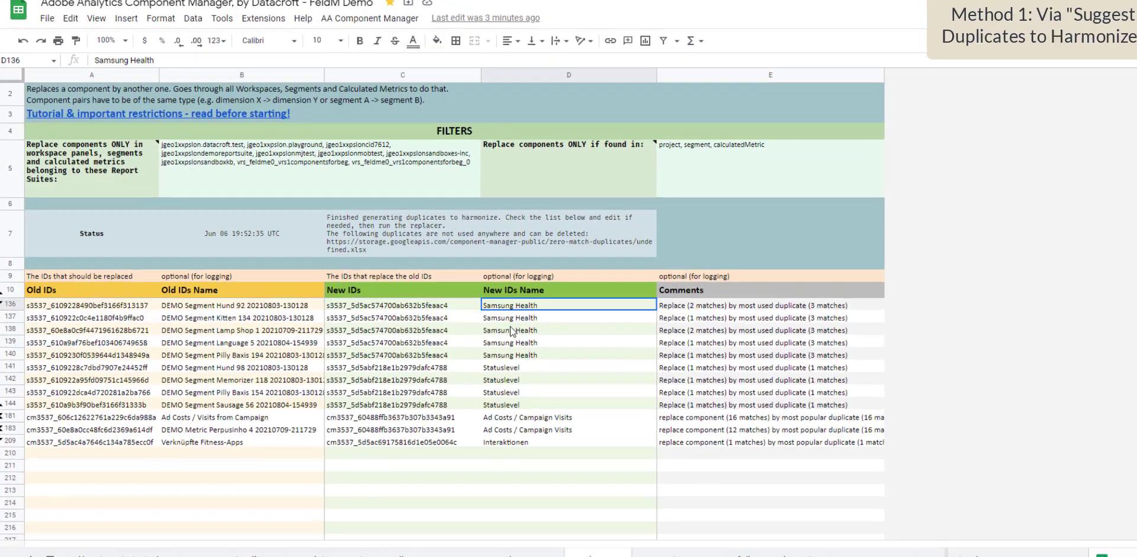
Step: Examine the suggested Samsung Health replacements, comparing the old segment IDs and names with the new names and the match-count comments
drag(486, 302, 491, 350)
drag(648, 394, 650, 394)
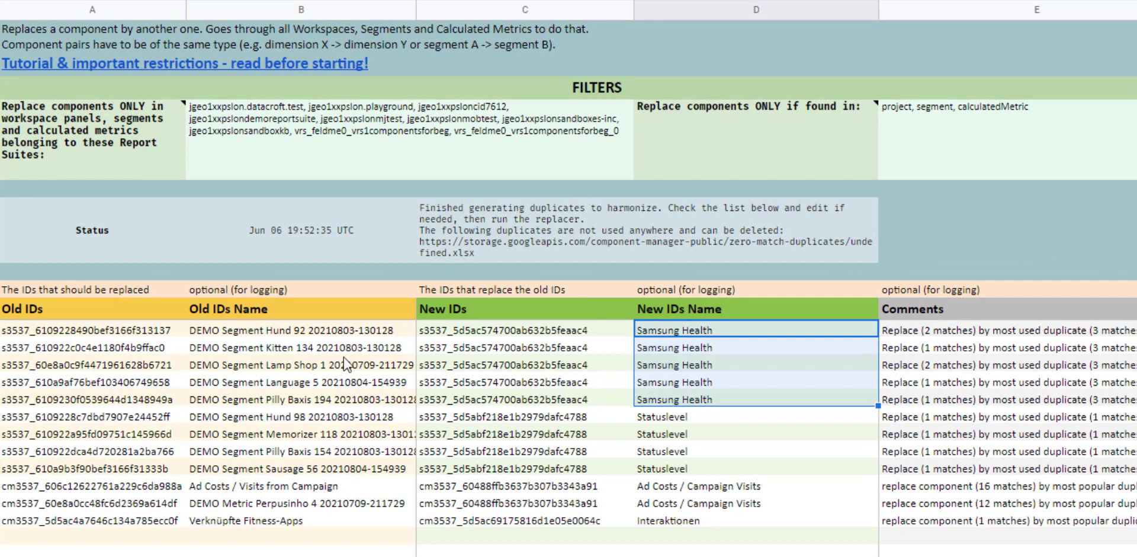
click(0, 332)
drag(0, 332, 2, 400)
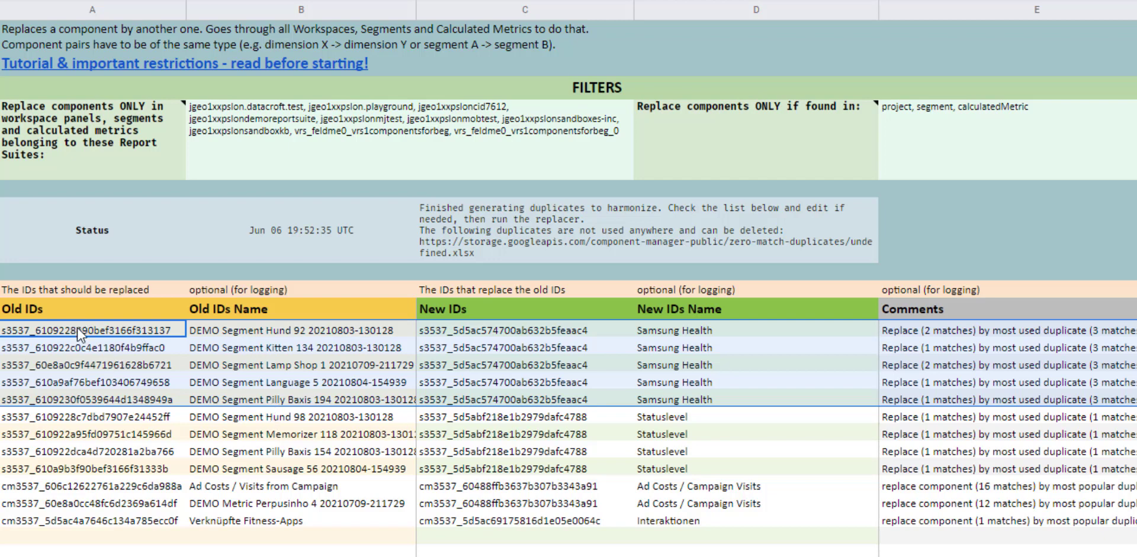
click(106, 333)
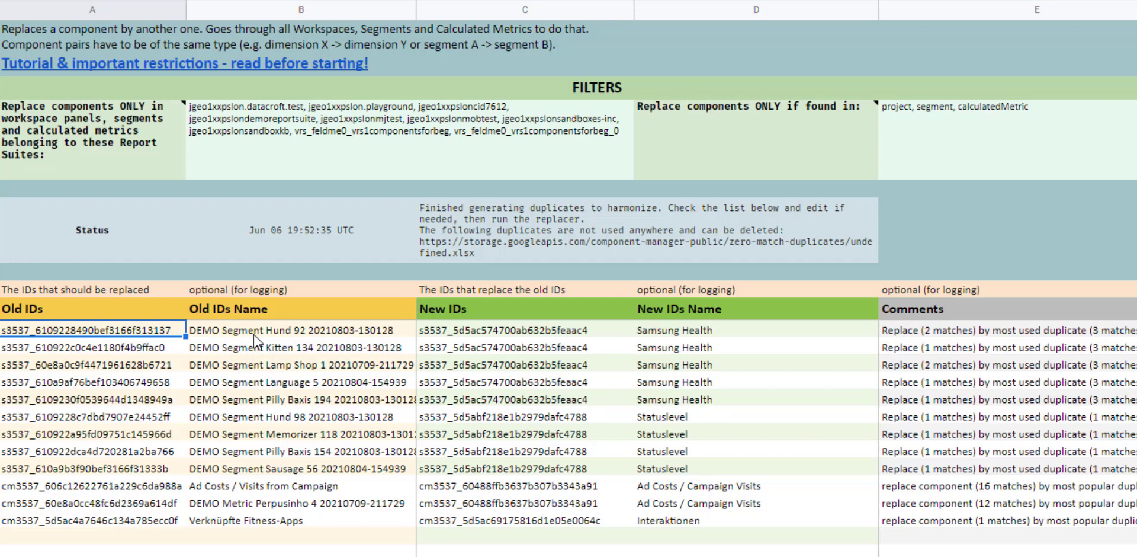
click(256, 349)
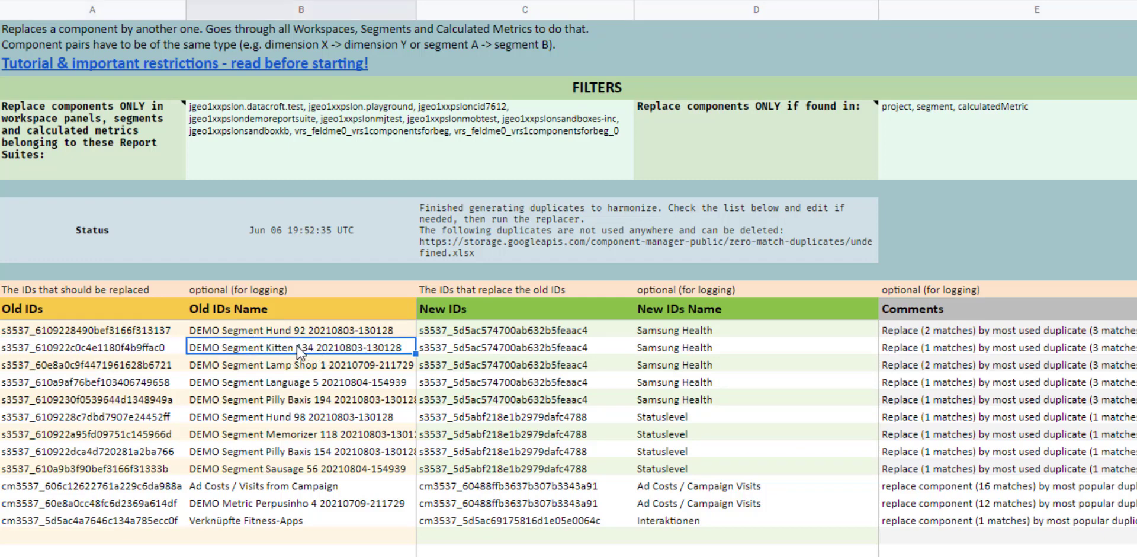
click(287, 365)
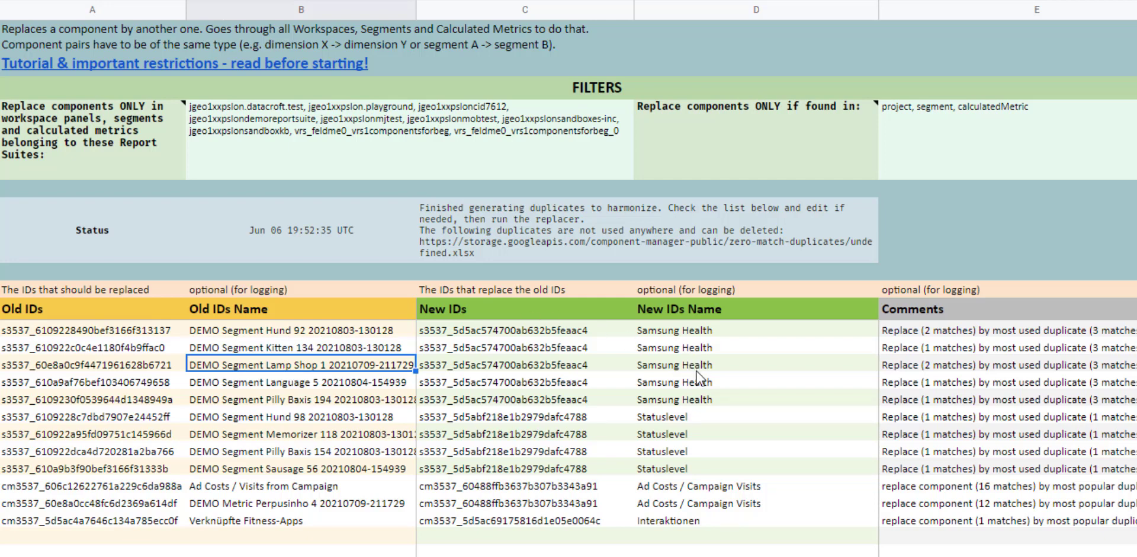
drag(699, 366, 691, 351)
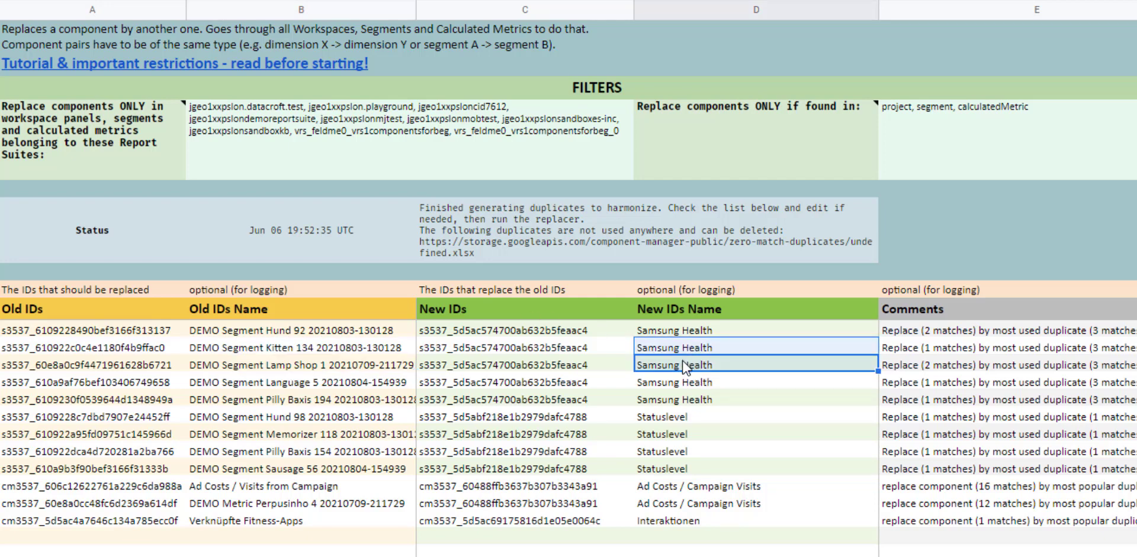
click(688, 364)
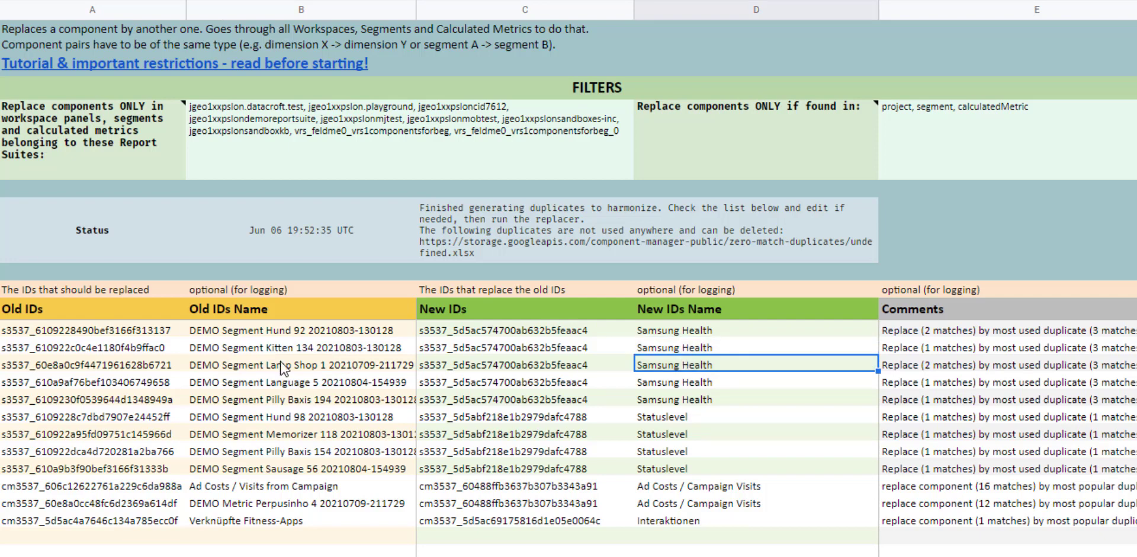
click(266, 352)
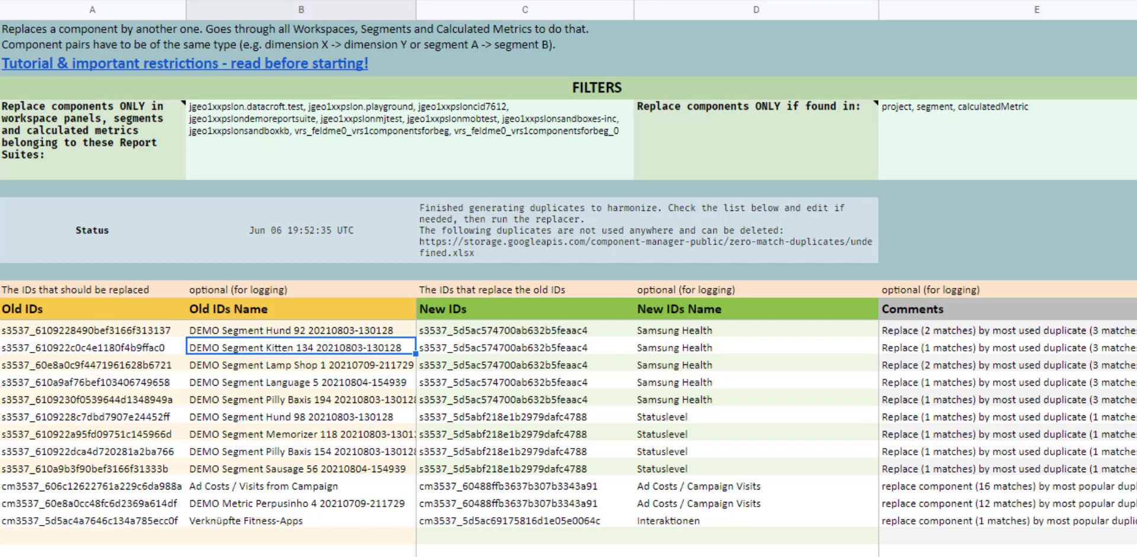
click(288, 365)
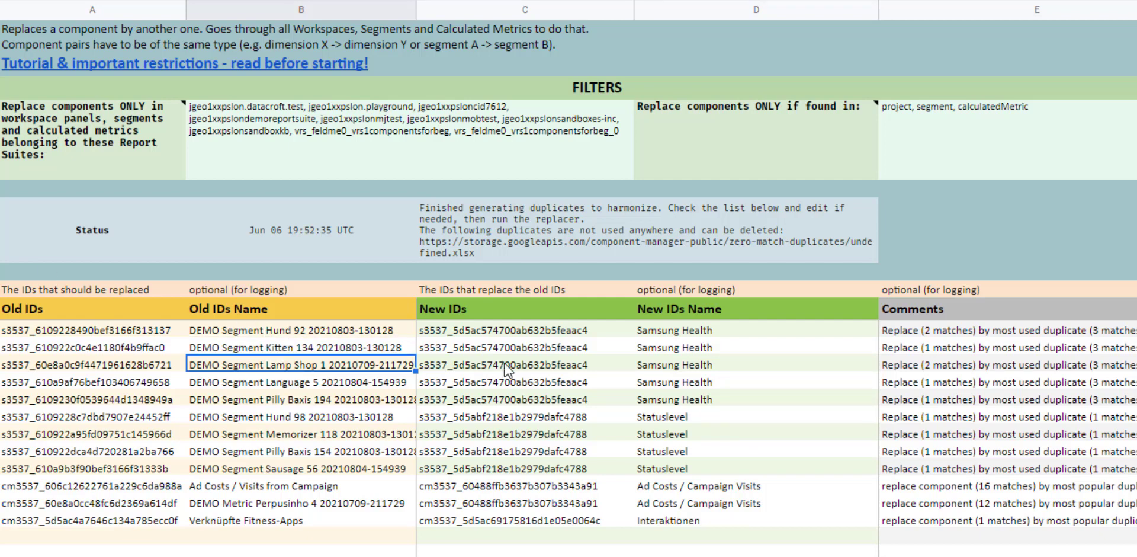
click(670, 363)
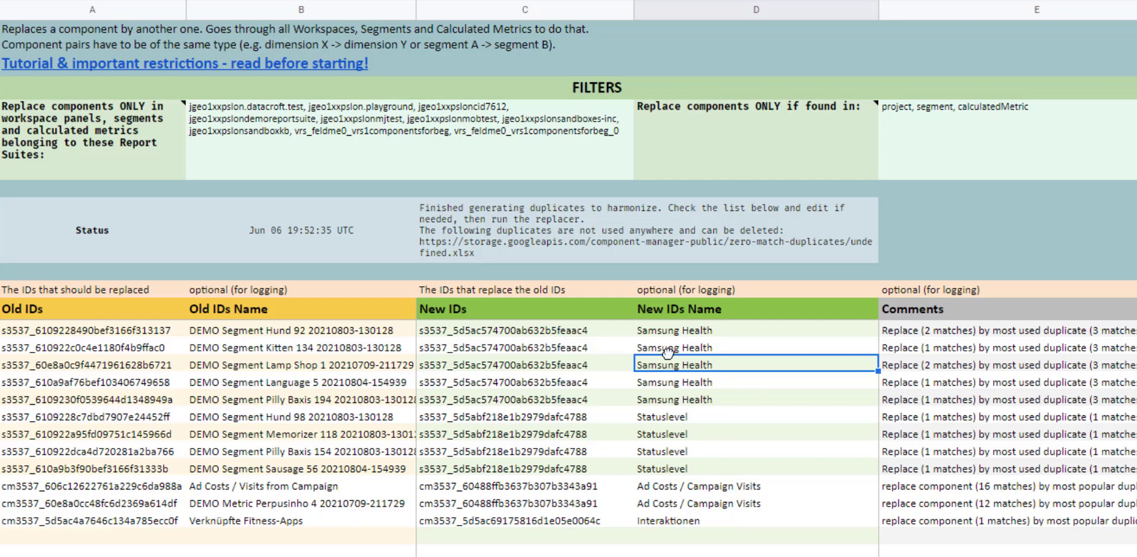
click(960, 348)
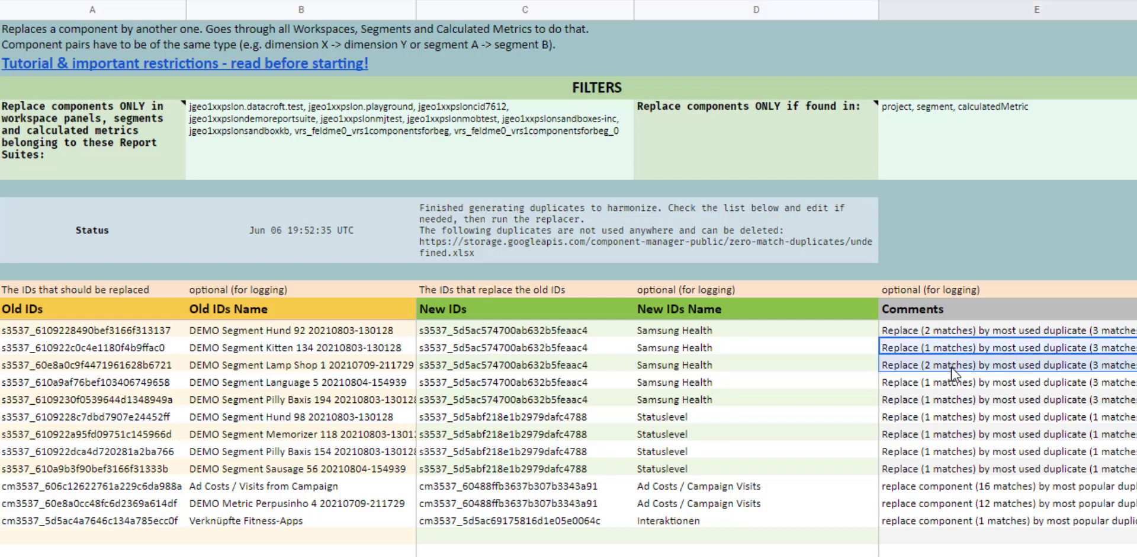
click(951, 368)
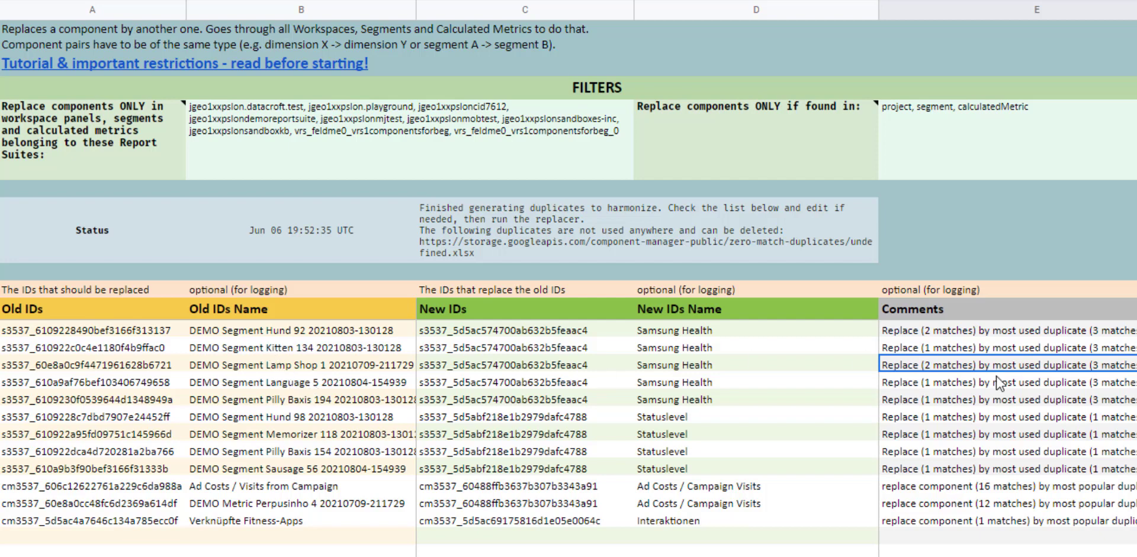
click(927, 348)
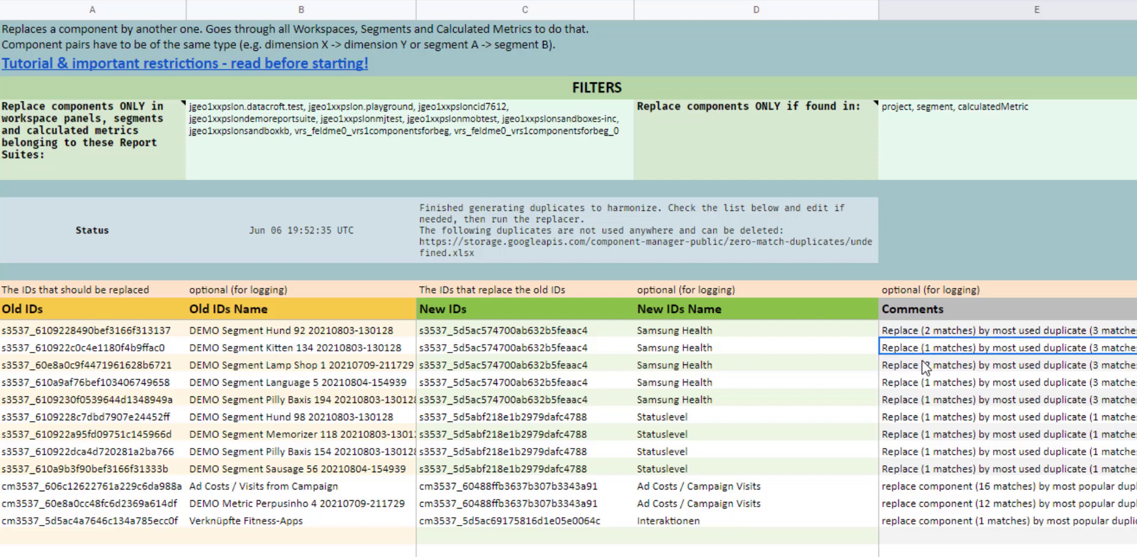
click(926, 368)
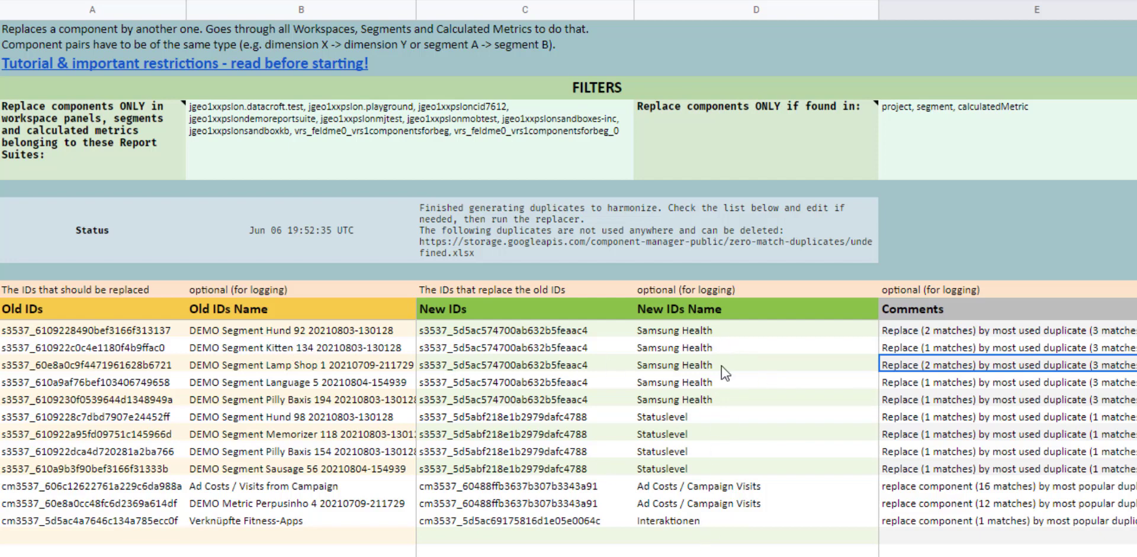
Step: Clear the replacement entries for DEMO Segment Language 5 and Verknüpfte Fitness-Apps from the replacer list
click(0, 382)
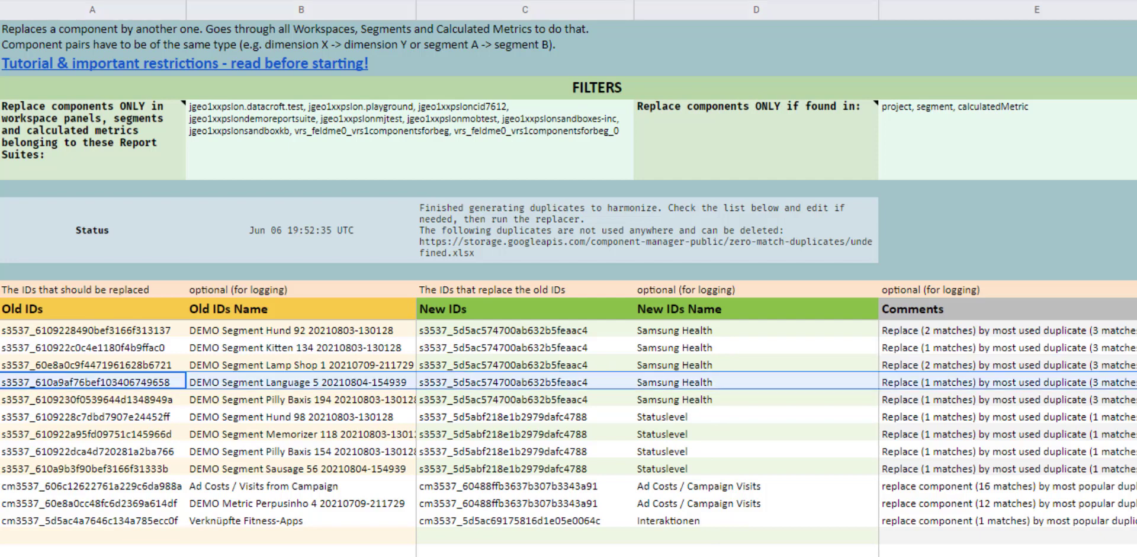
key(Delete)
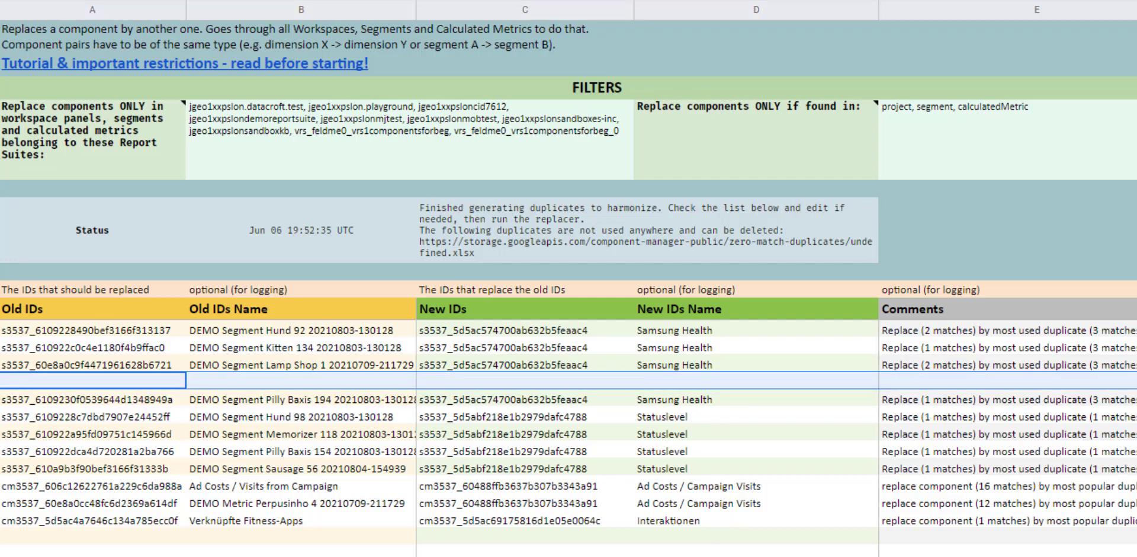
drag(150, 519, 727, 519)
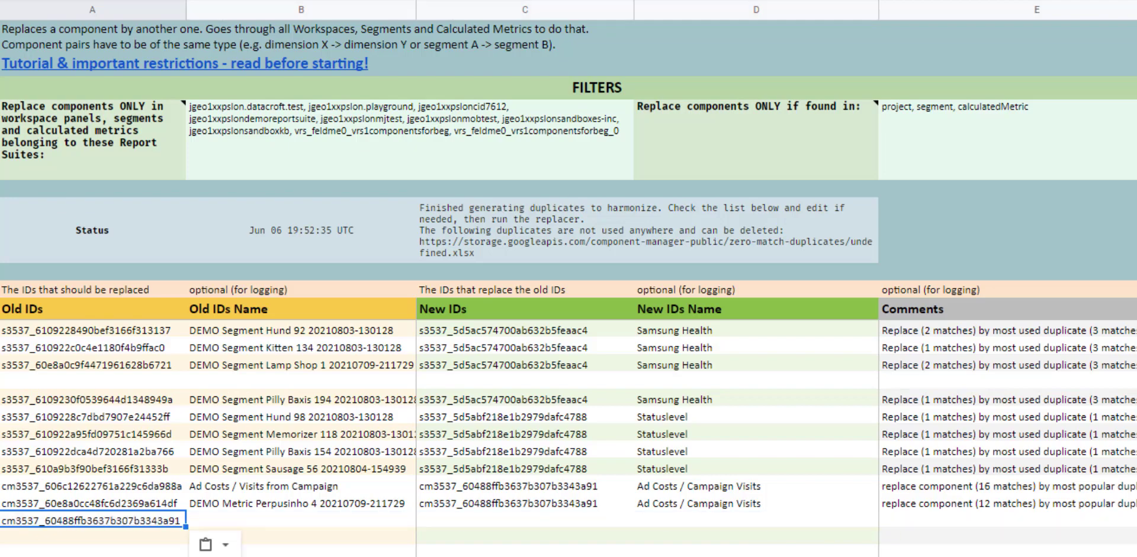
key(Delete)
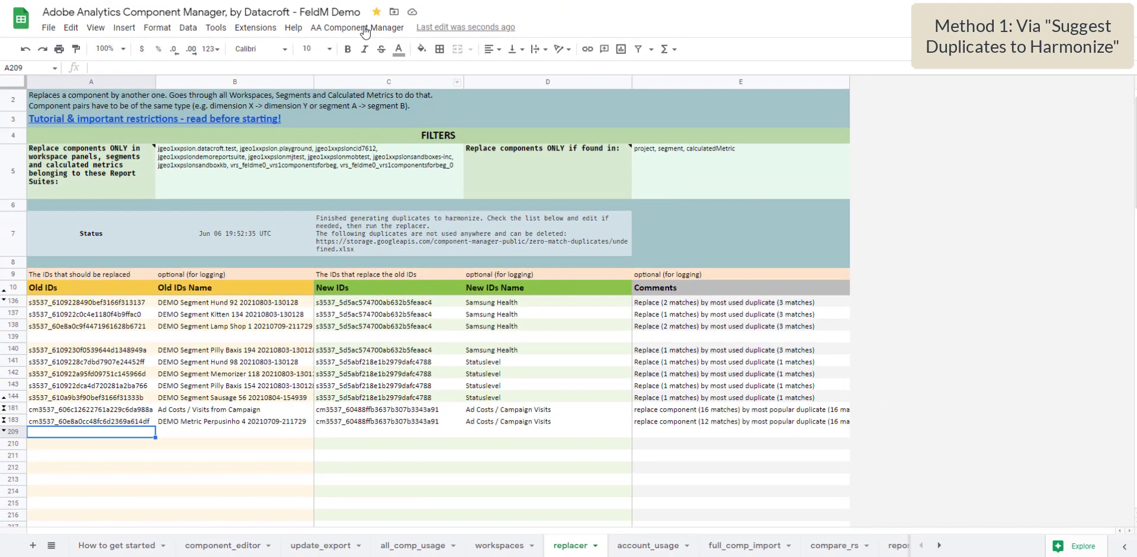
Step: Delete the emptied row 139 from the replacer list
click(361, 30)
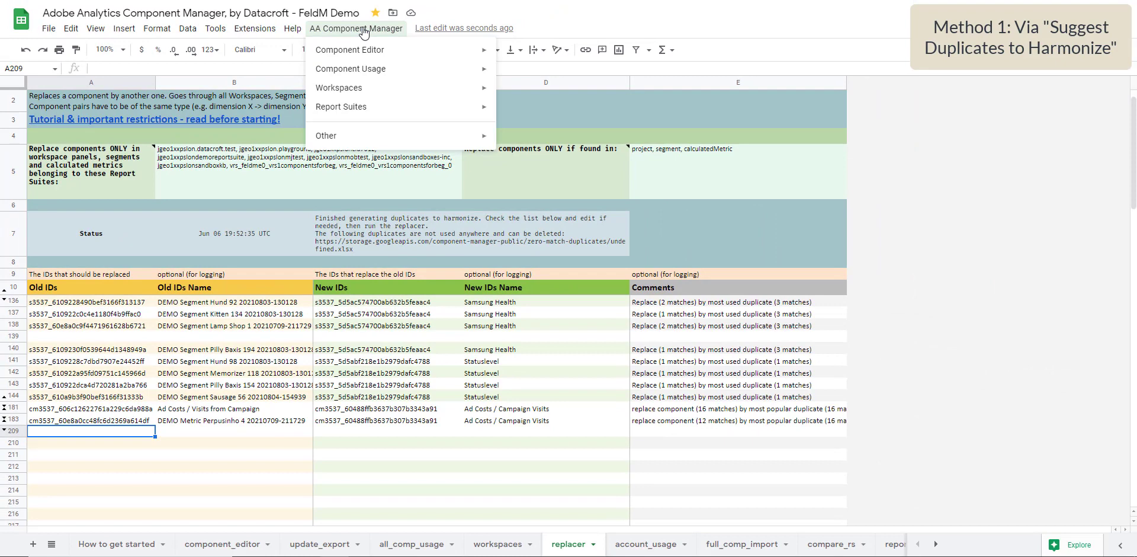
click(13, 336)
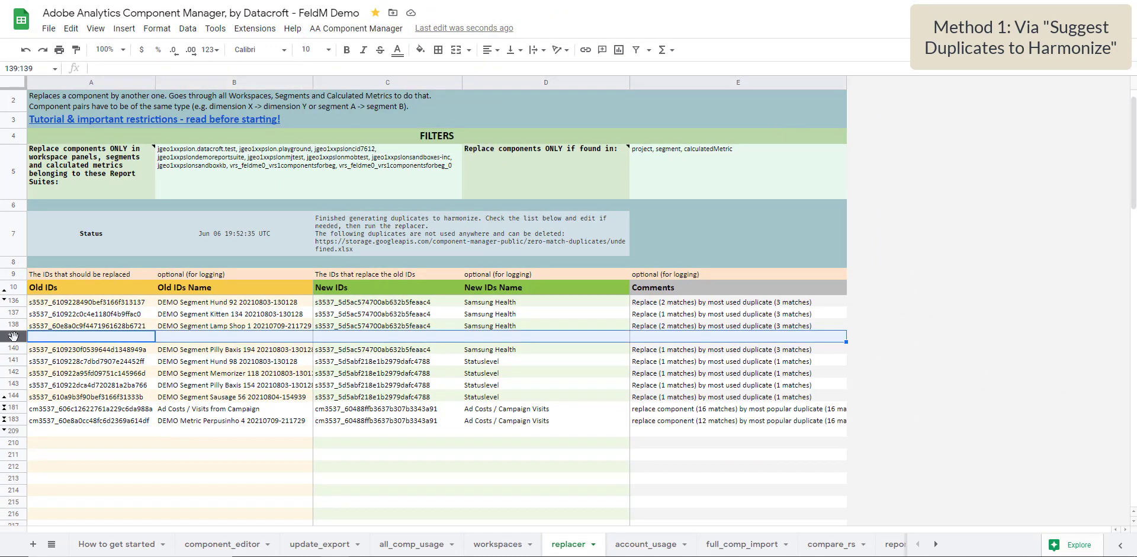
right_click(13, 336)
click(67, 189)
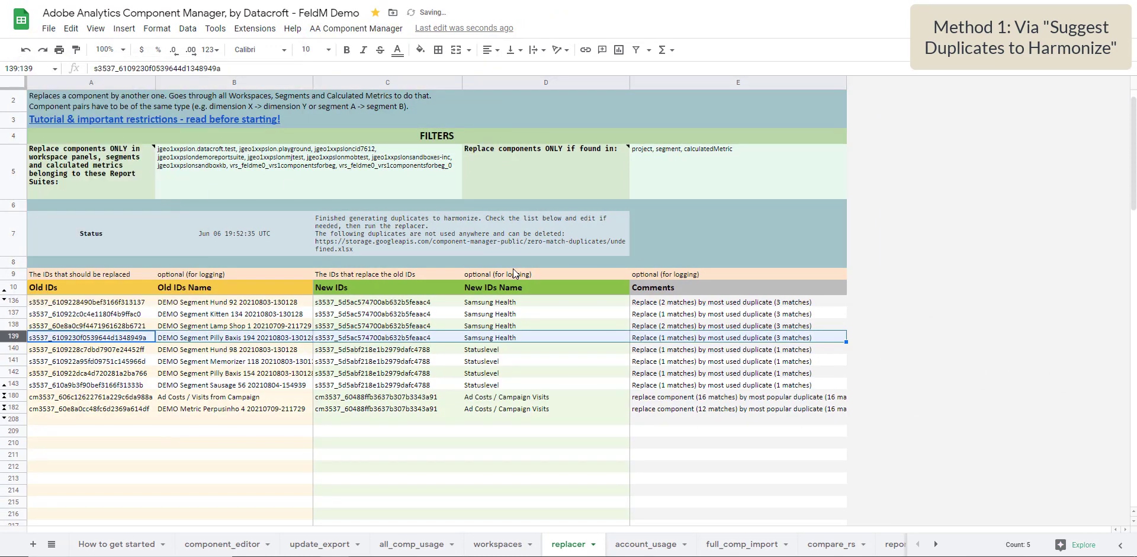
Step: Run the Component Replacer on the edited list of old and new IDs
click(351, 29)
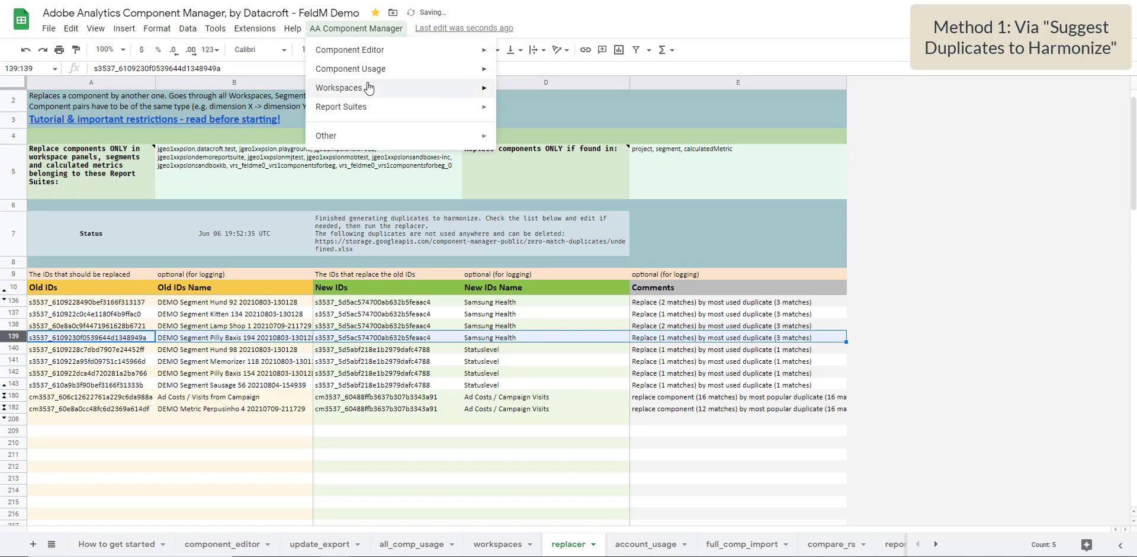
mouse_move(379, 70)
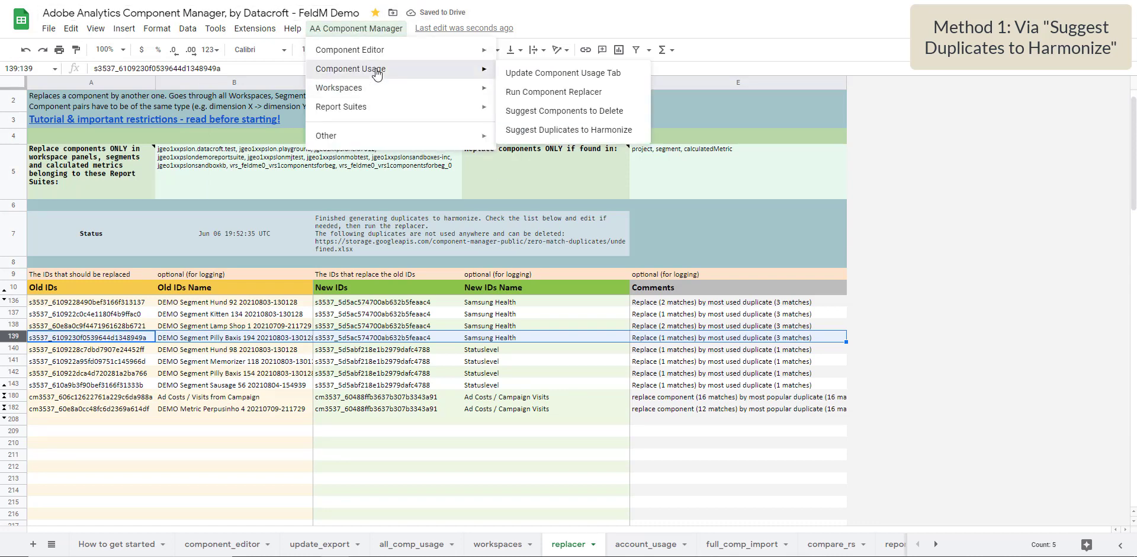
click(589, 94)
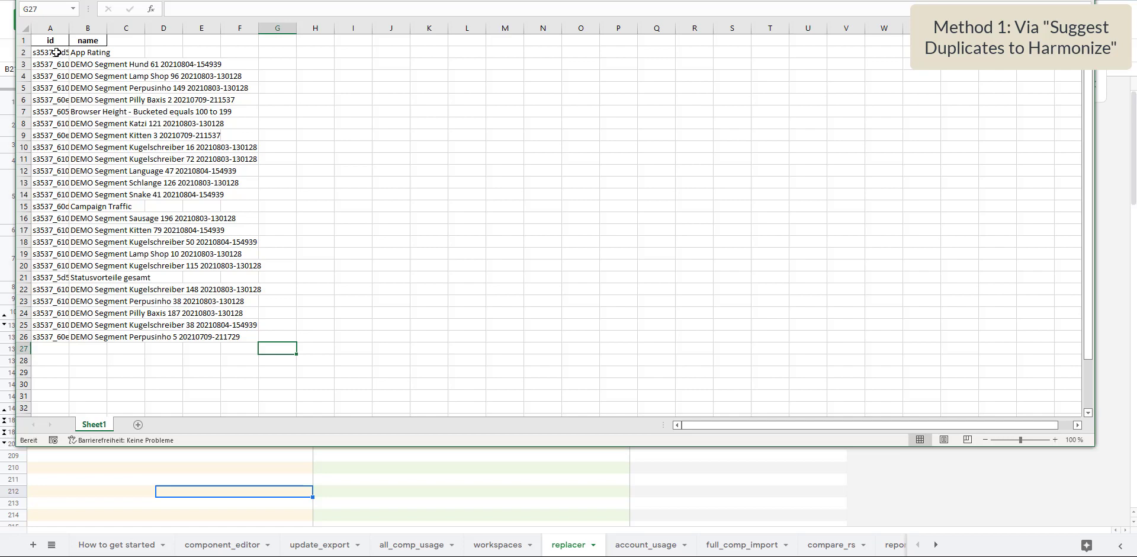
Step: Copy all component IDs in the id column of the Excel list of unused duplicates, starting at A2
click(57, 53)
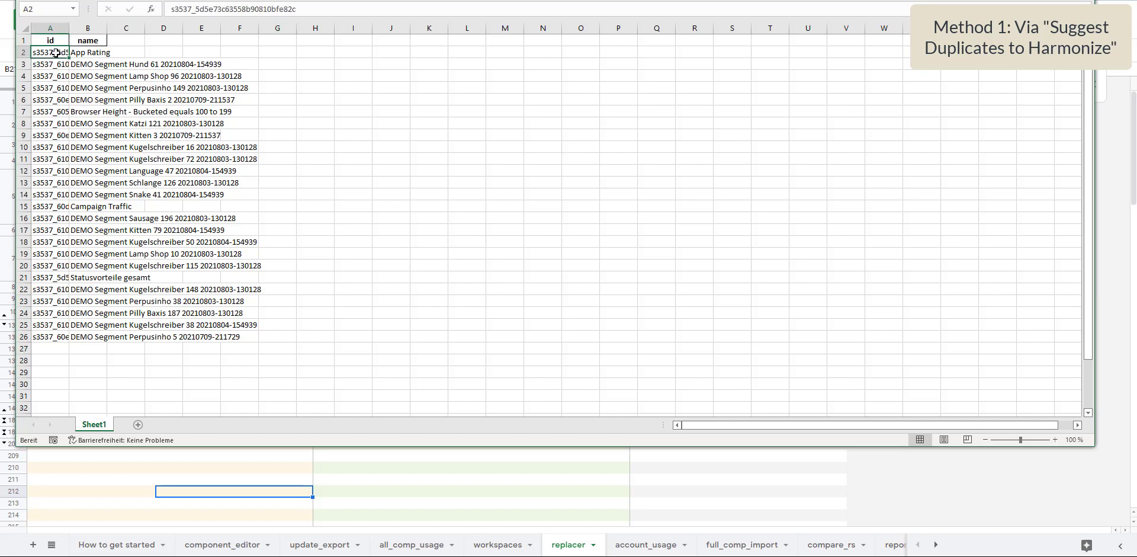
key(ctrl+shift+Down)
key(ctrl+c)
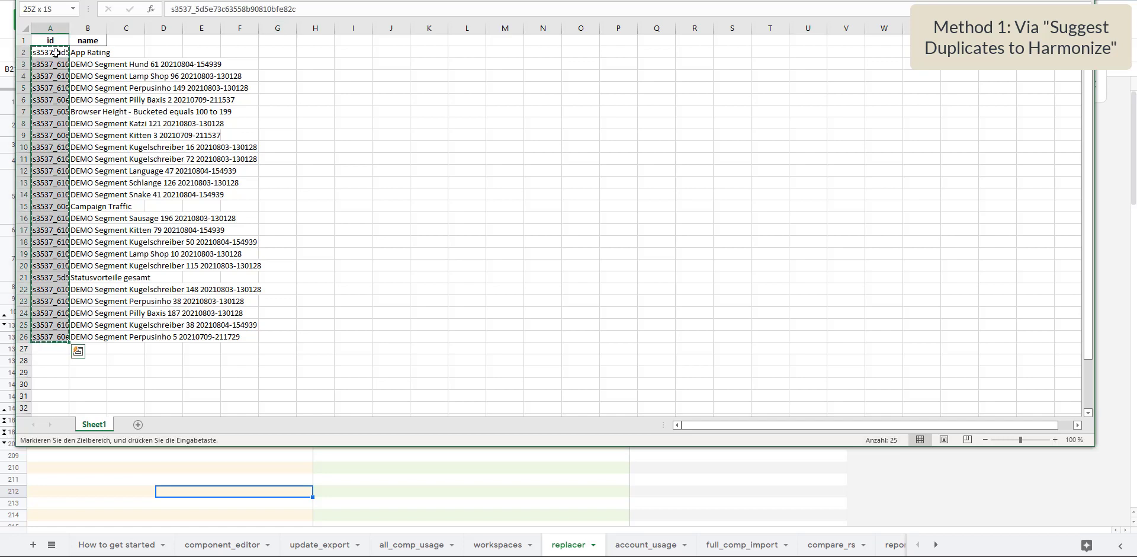
Step: Switch back to Google Sheets and paste the copied IDs as values only into the component_editor sheet's ID column, starting at J26
click(469, 467)
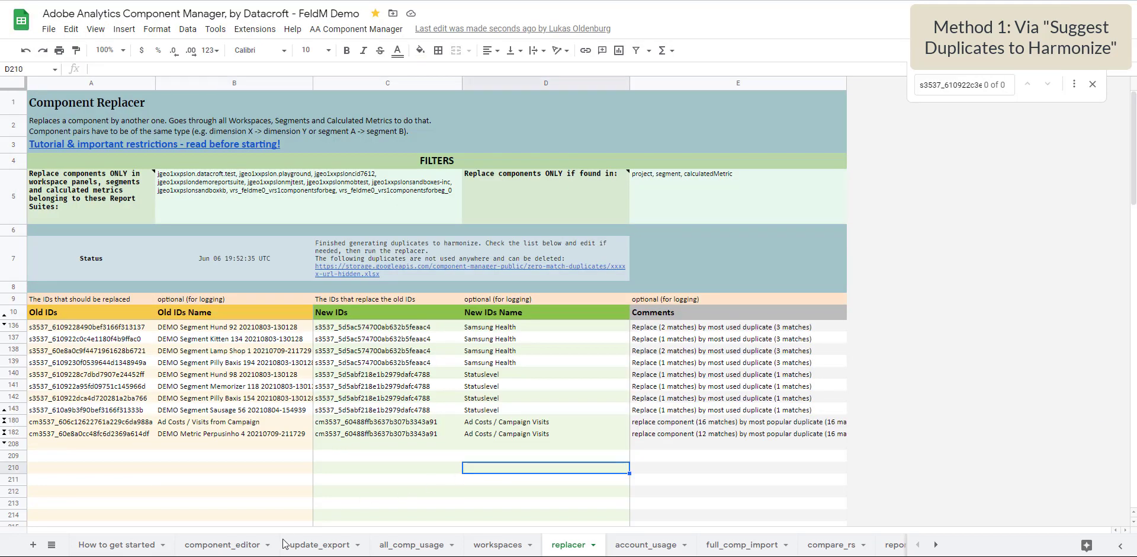
click(228, 545)
click(631, 194)
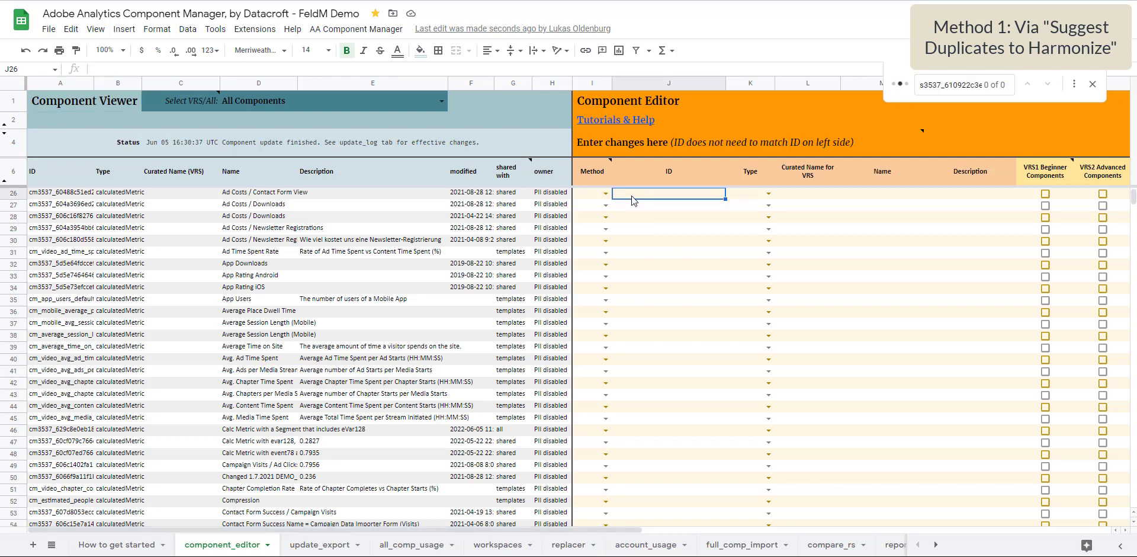
key(ctrl+v)
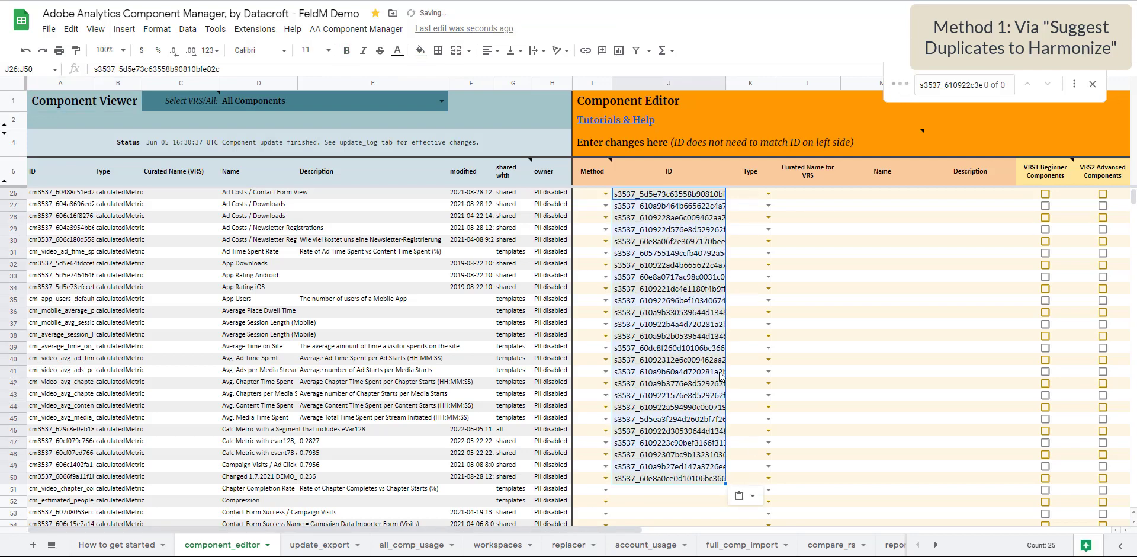
click(751, 495)
click(767, 423)
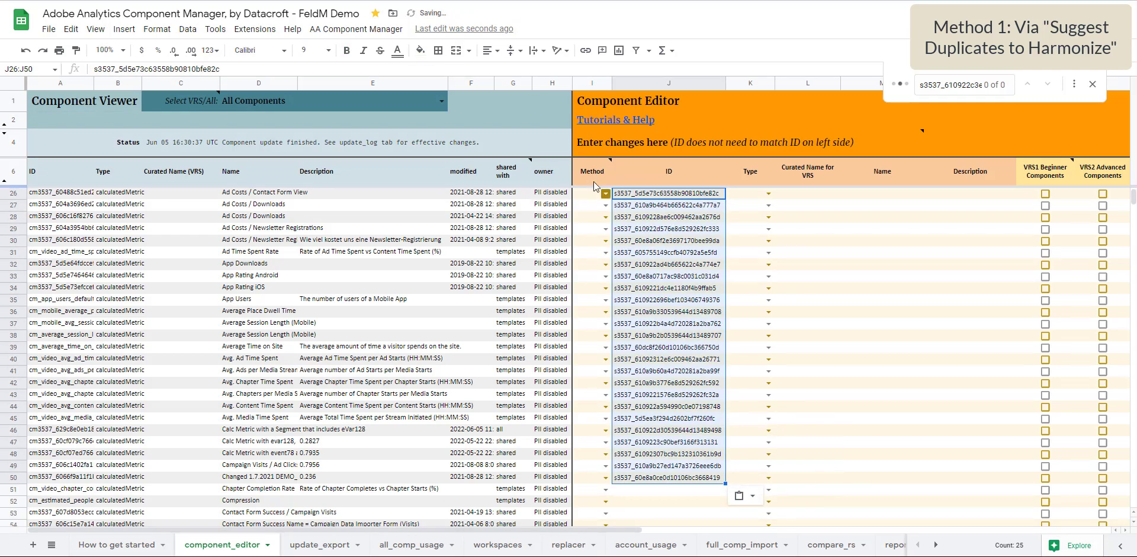
Step: Set the Method to delete for every listed segment ID in rows 26 to 50 of the component editor
click(586, 195)
text(c)
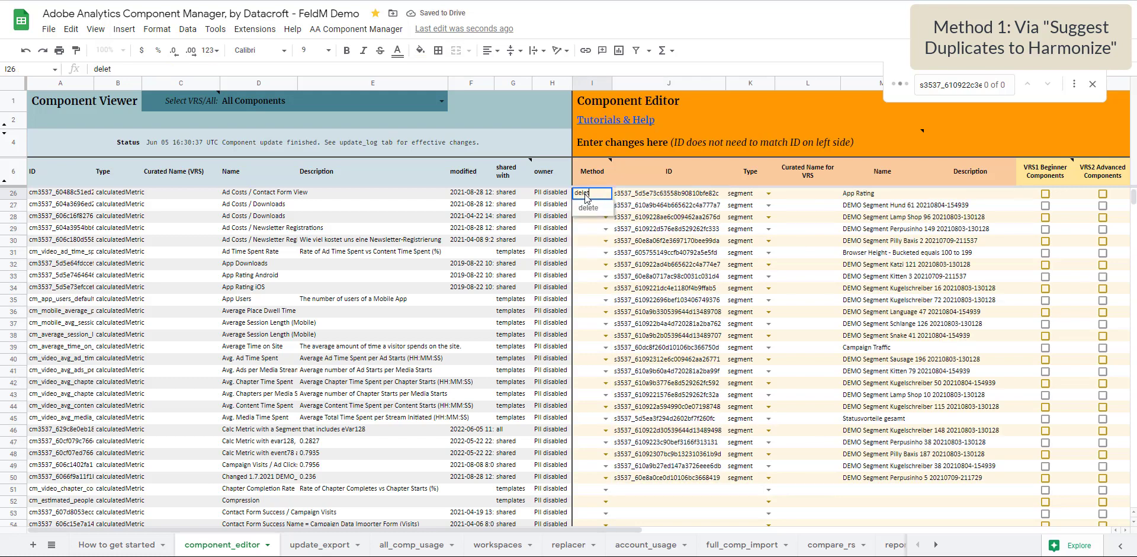
key(Down)
key(Return)
key(Up)
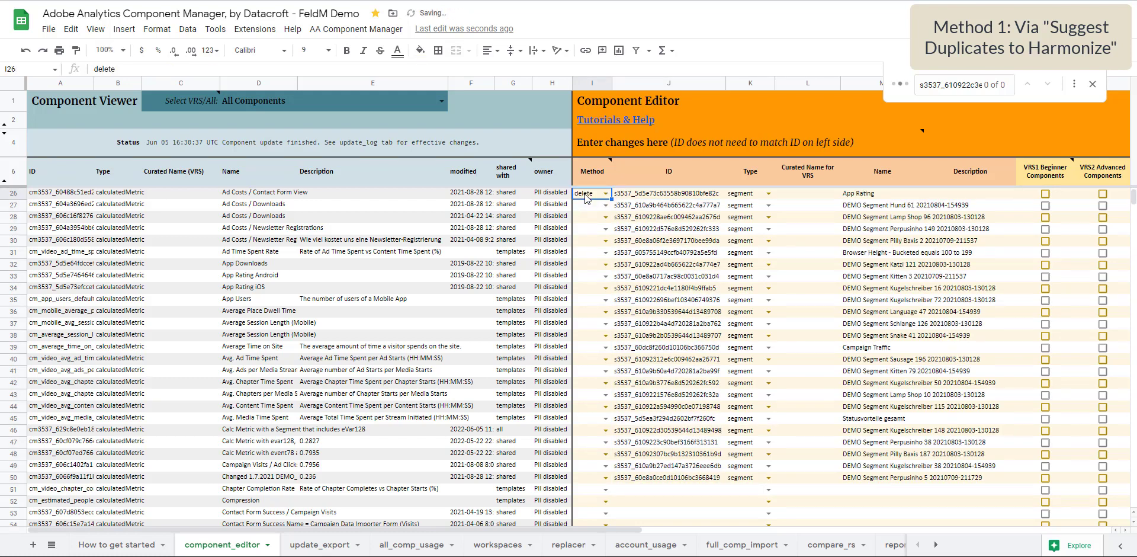
drag(588, 204, 604, 478)
key(ctrl+v)
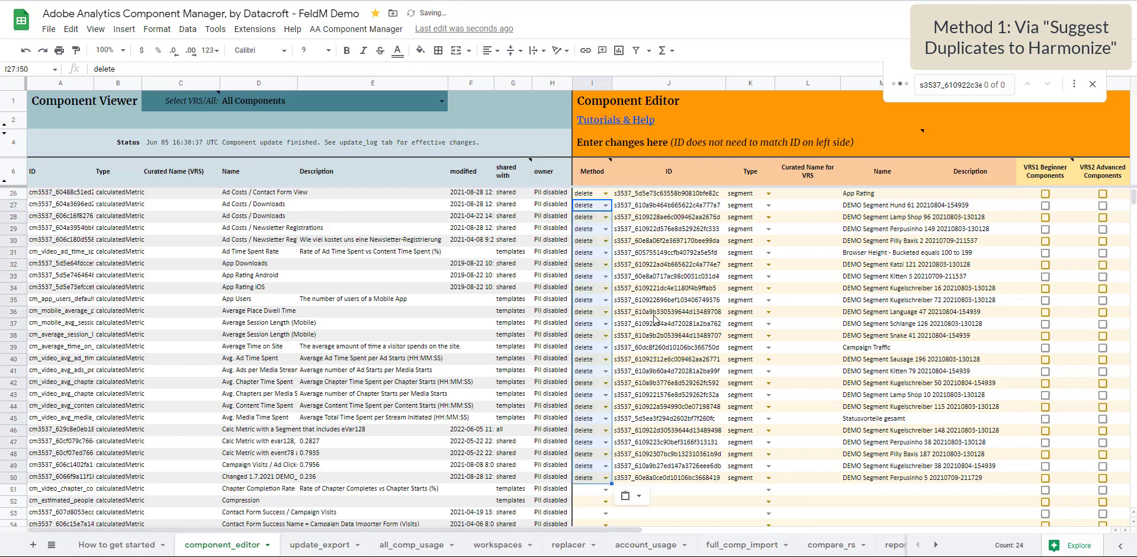
Step: Send the pending deletions from the component editor to Adobe Analytics
click(663, 302)
click(379, 35)
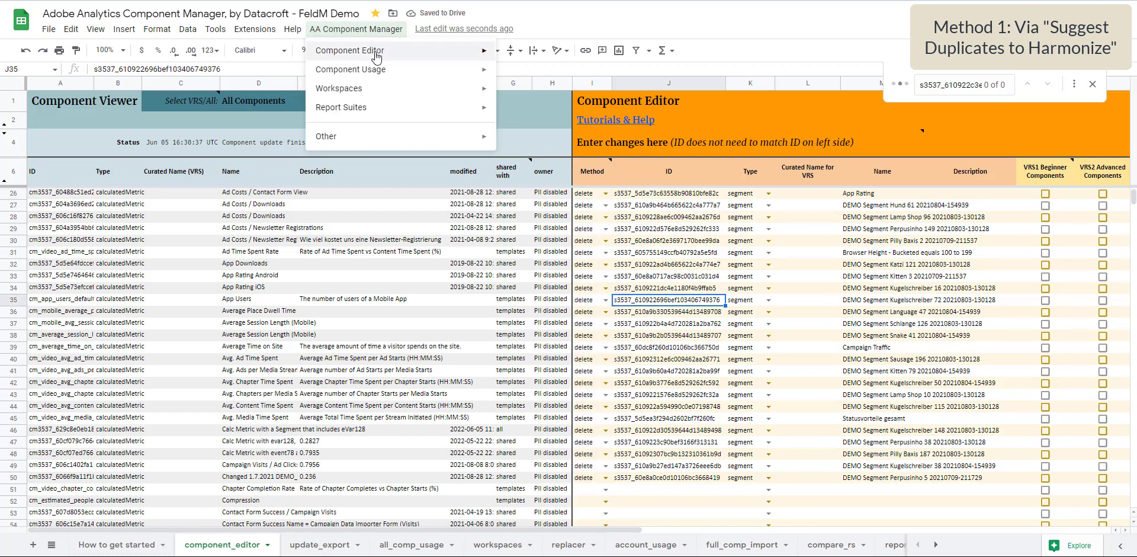
mouse_move(377, 52)
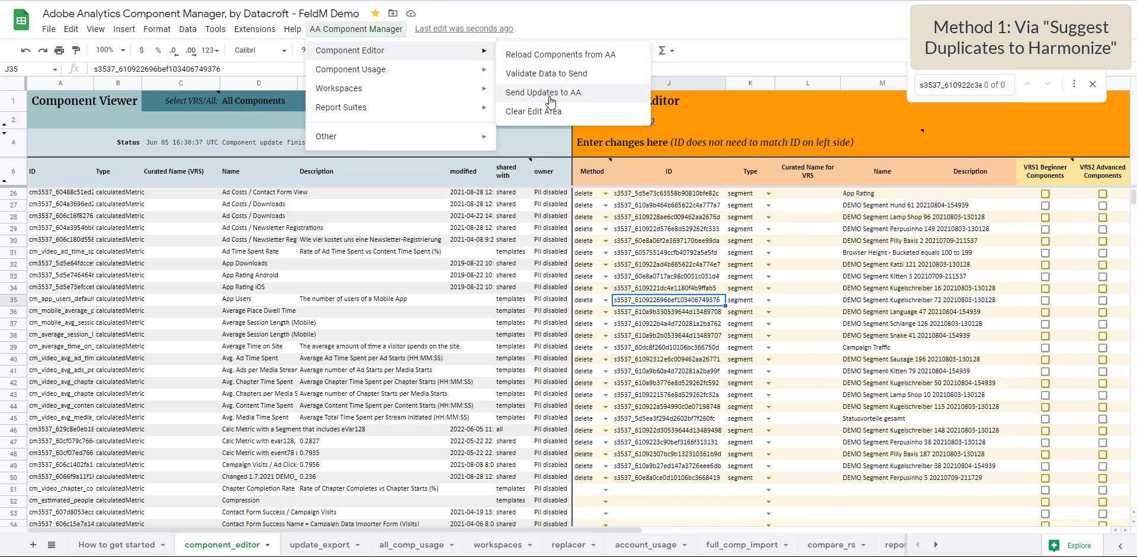
click(550, 101)
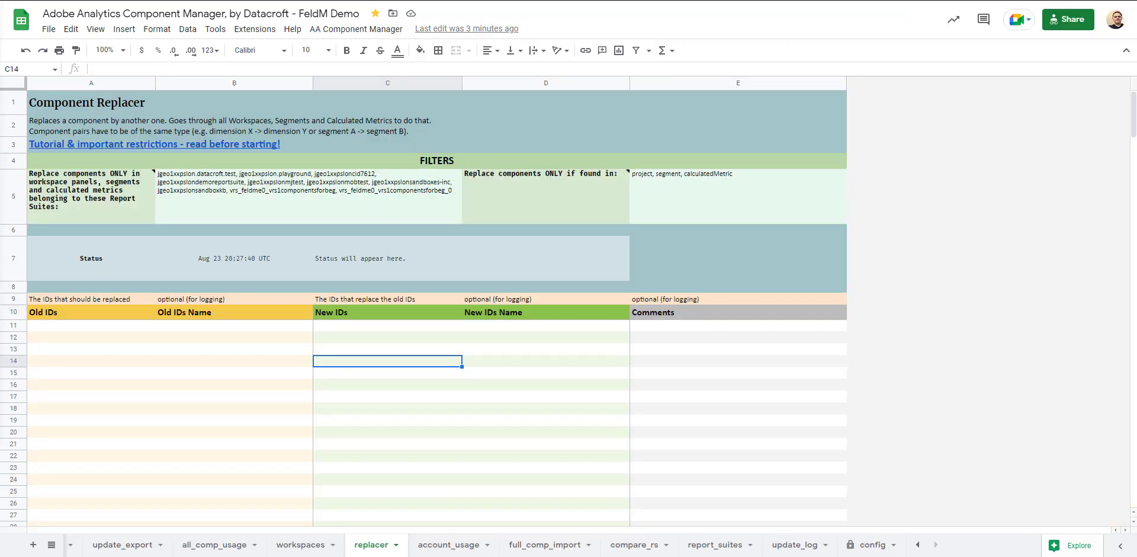
click(356, 29)
mouse_move(368, 74)
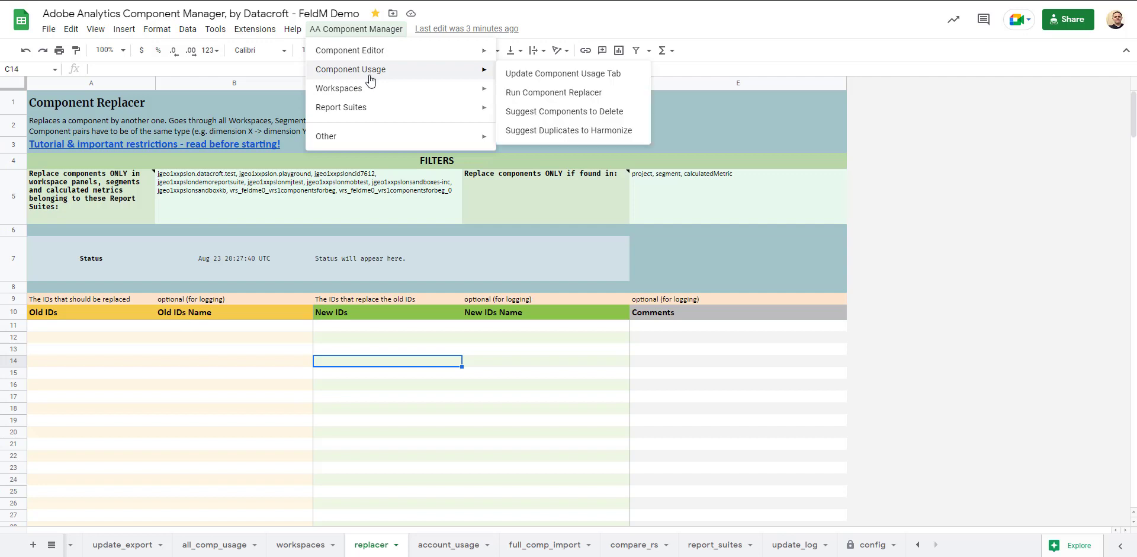
click(519, 163)
click(489, 203)
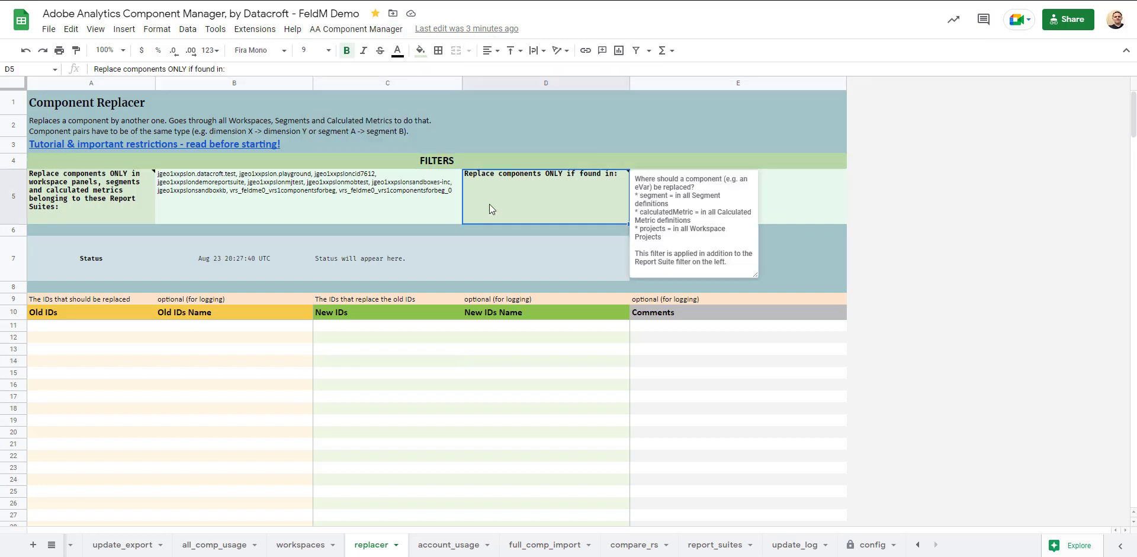
click(462, 229)
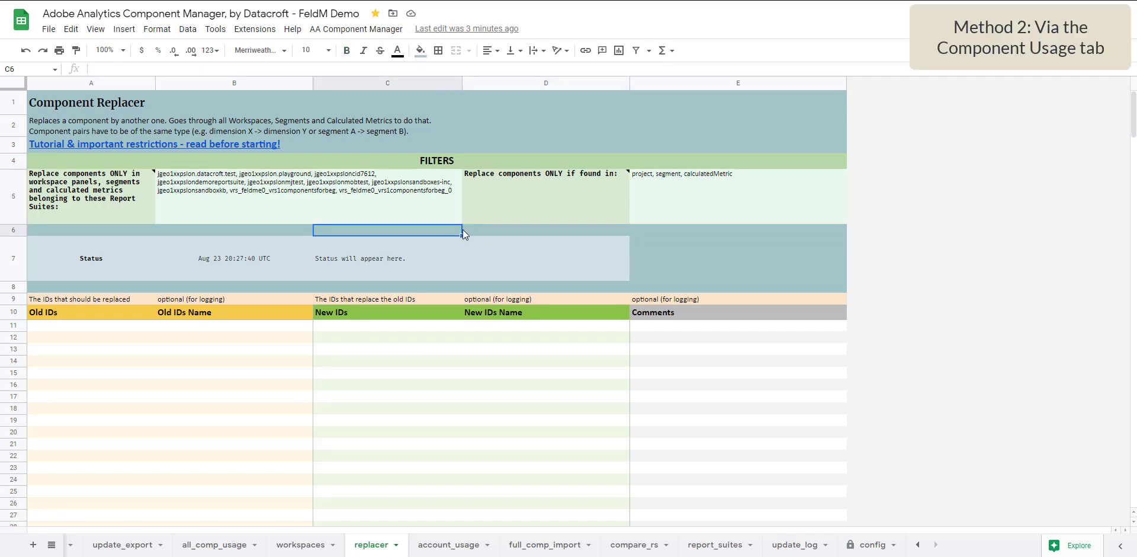
Step: Open the all_comp_usage sheet and filter the duplicate_segments_names column to exclude blanks
click(215, 544)
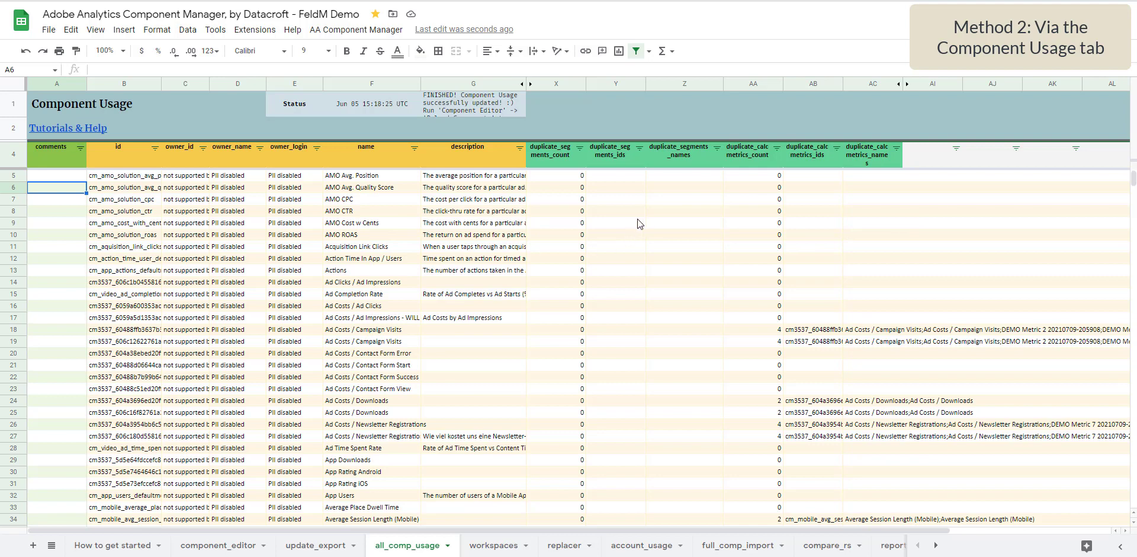
click(717, 149)
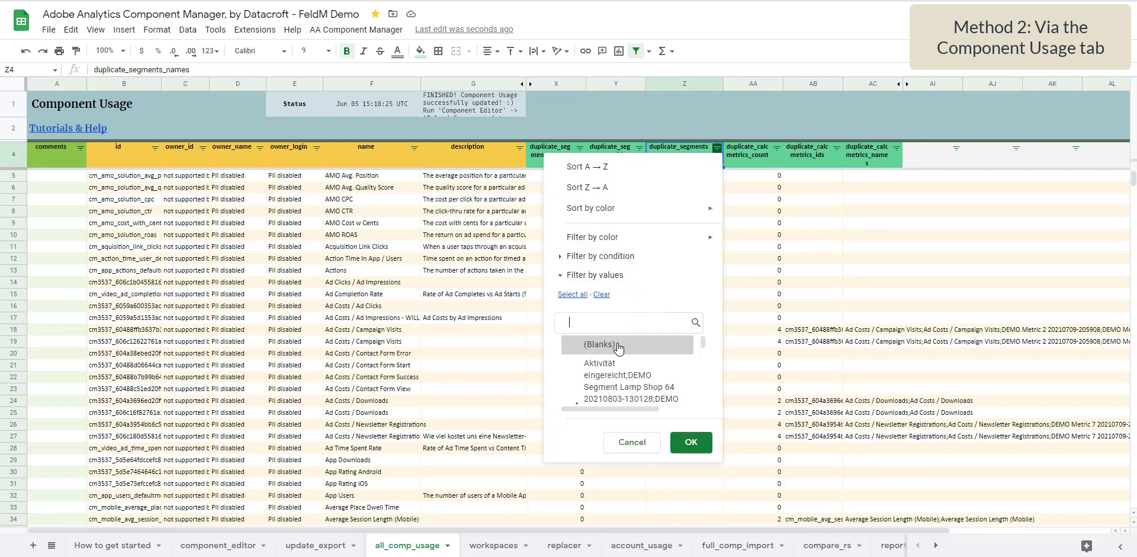
scroll(642, 382, down, 1)
click(686, 442)
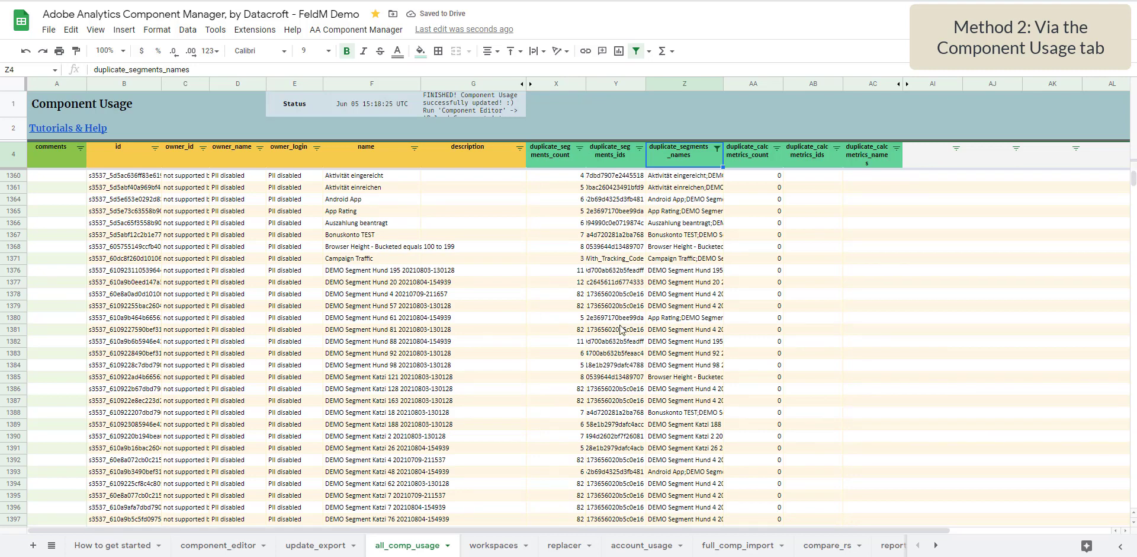
Step: Examine the duplicate segments' counts, IDs and names, especially in row 1576 for the Home Page Traffic segment
click(897, 148)
click(713, 294)
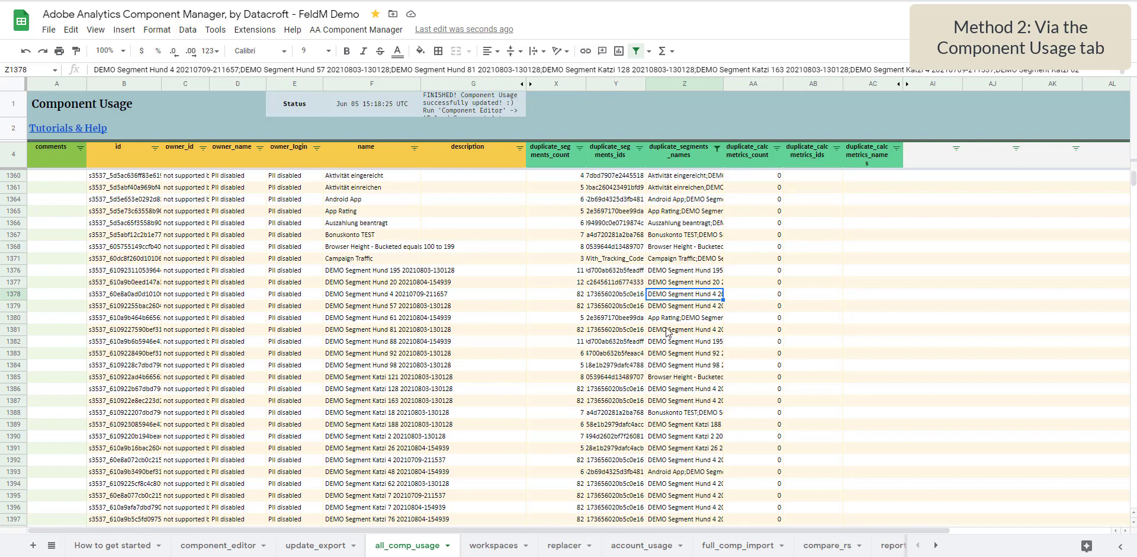
click(577, 296)
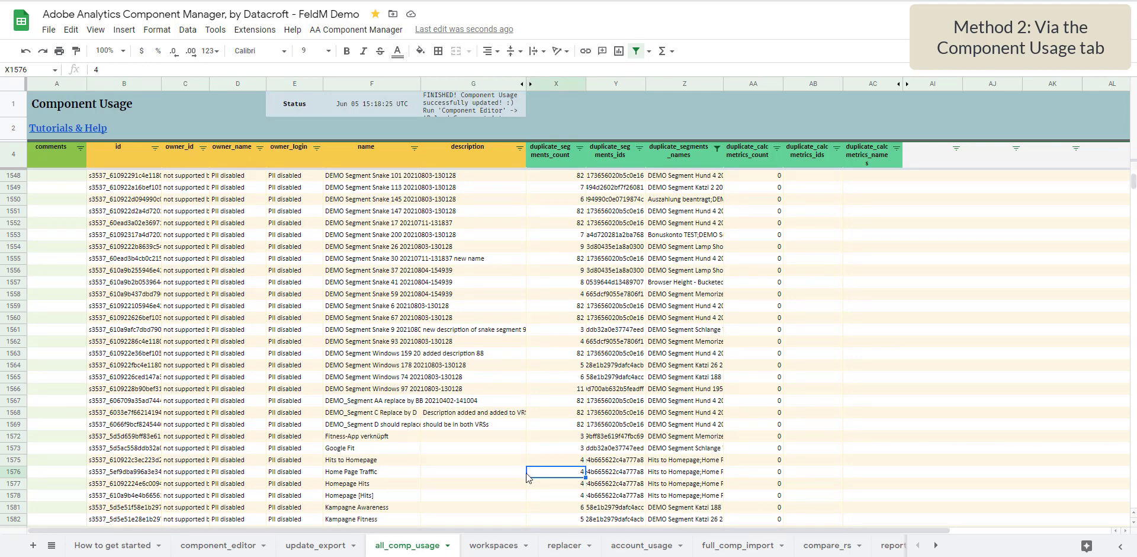
click(356, 472)
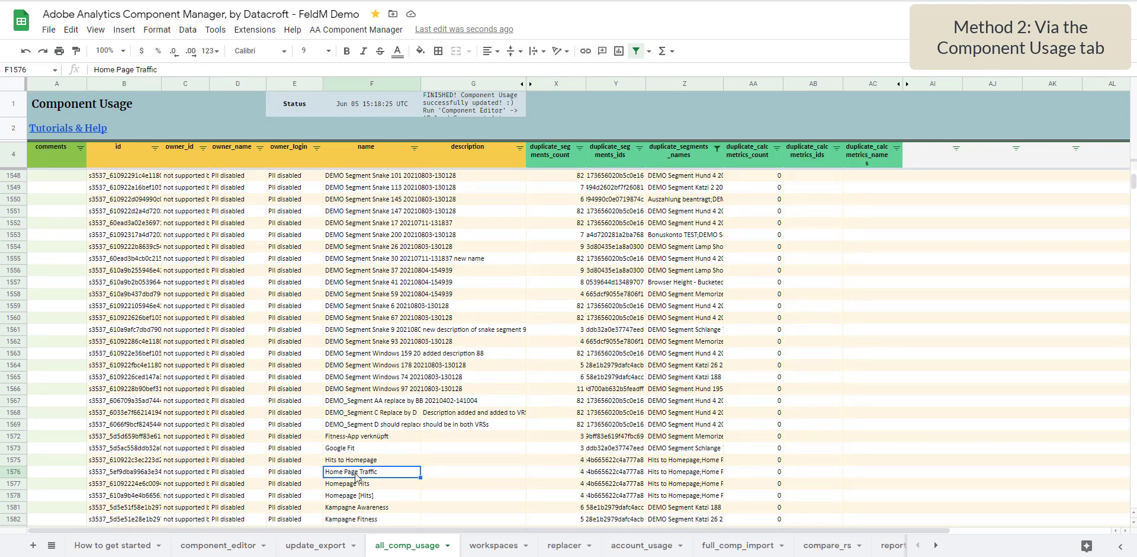
click(572, 475)
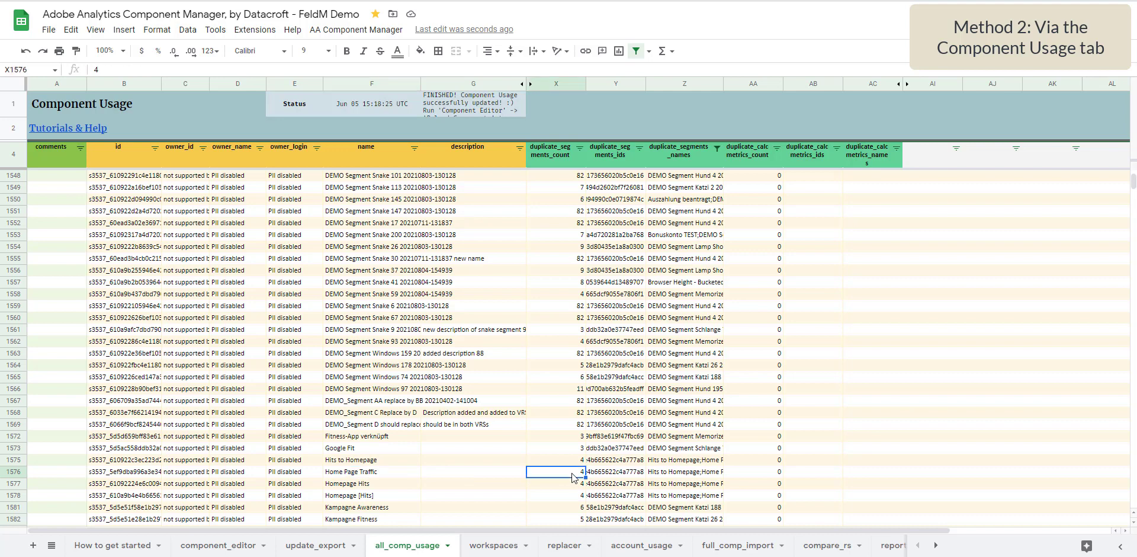
click(666, 472)
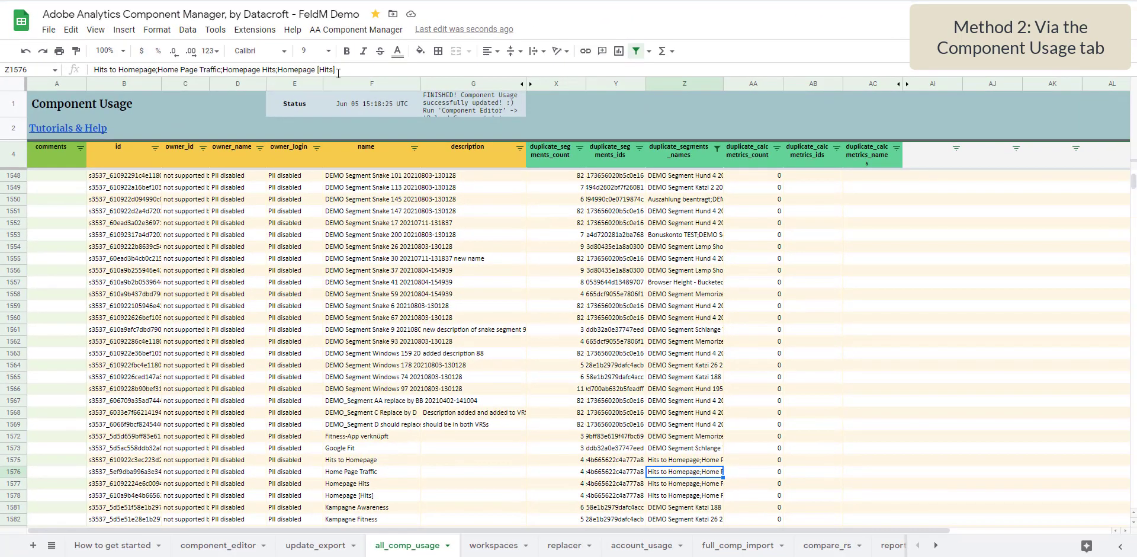
click(625, 463)
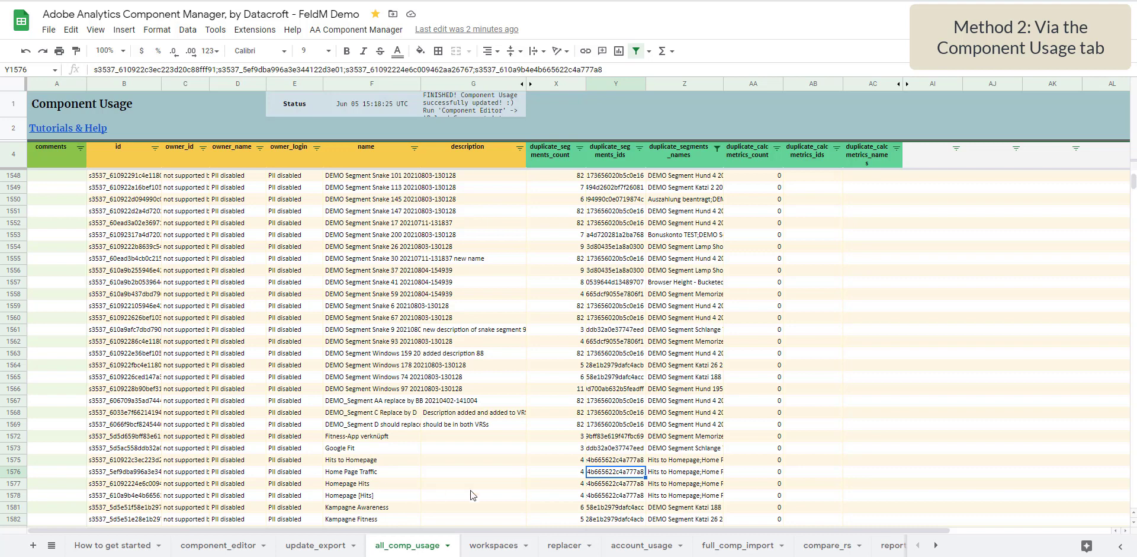
click(363, 473)
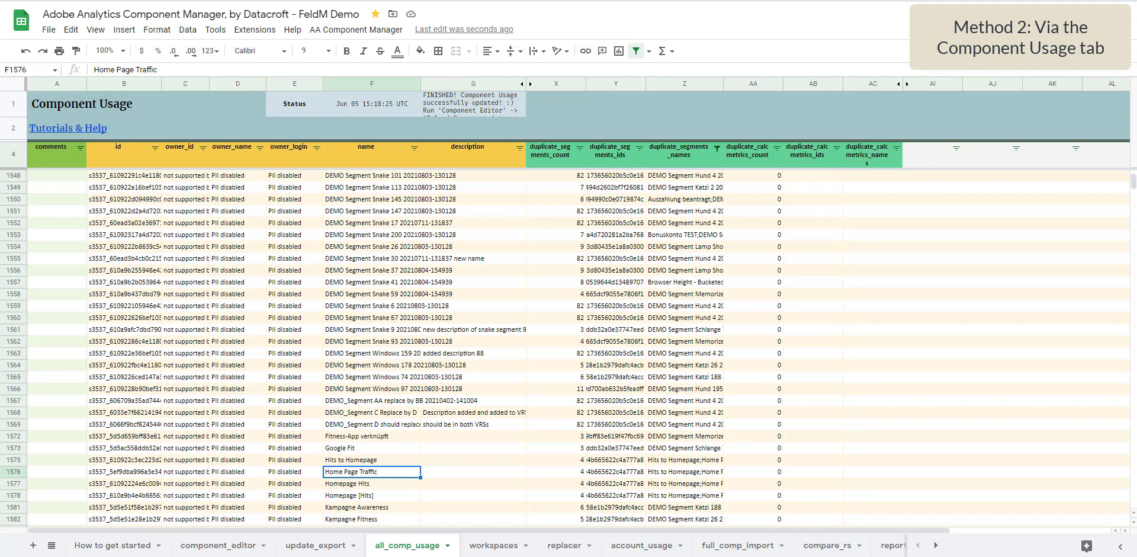
Step: Open the replacer sheet and select the empty entry cells under Old IDs and under New IDs
click(568, 549)
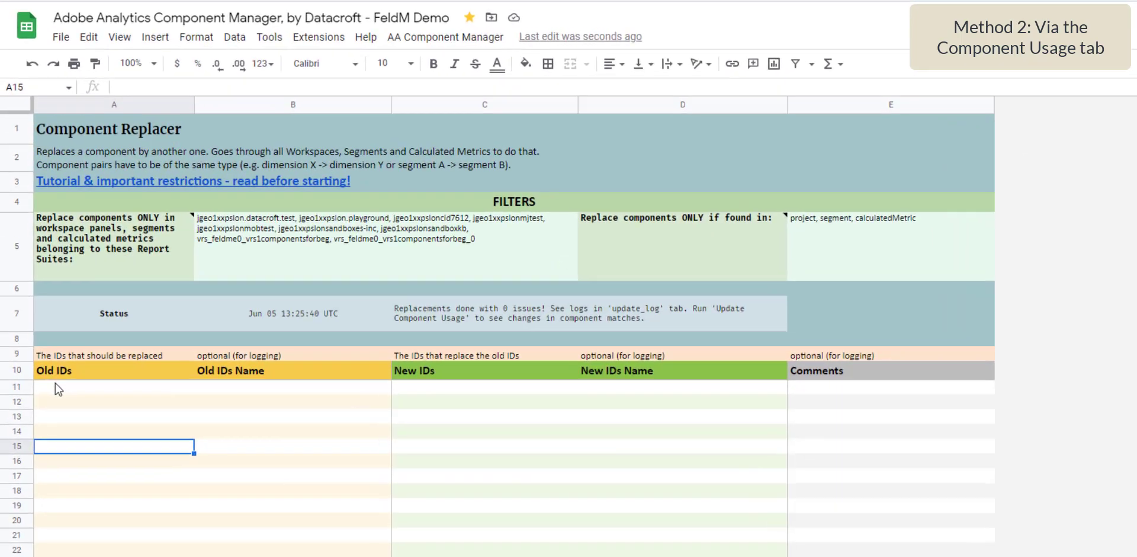
drag(47, 308, 45, 354)
click(72, 484)
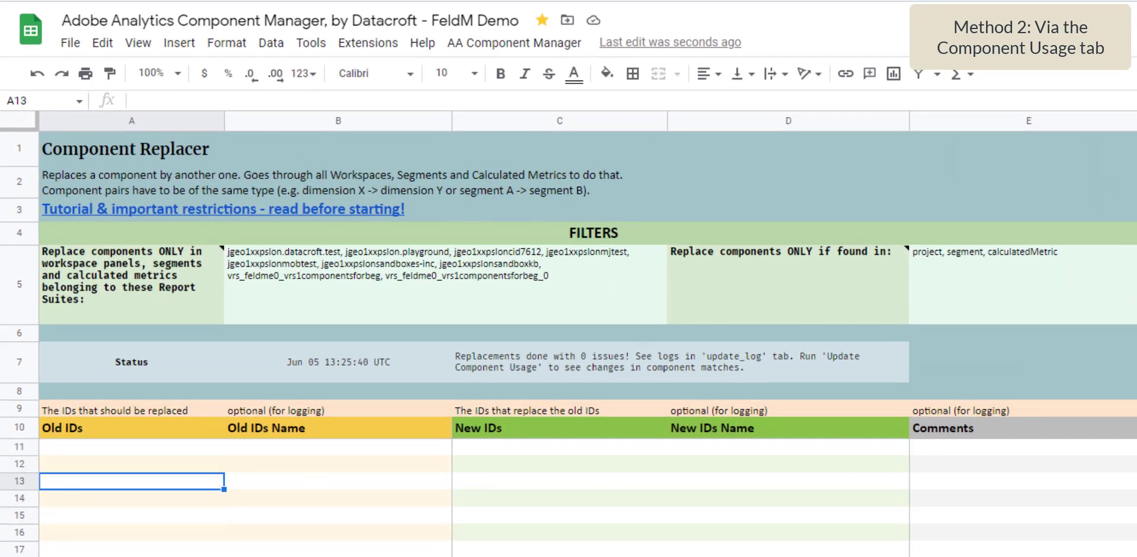
drag(524, 447, 520, 507)
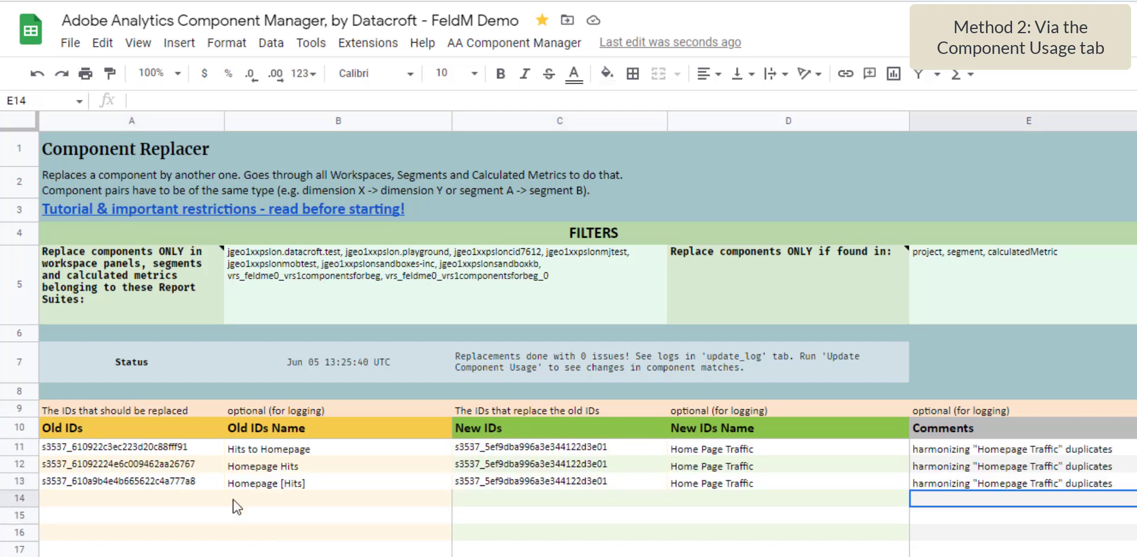
Step: Review replacer rows 11 to 13, matching each old homepage segment ID and name with the new Home Page Traffic ID
drag(98, 448, 99, 483)
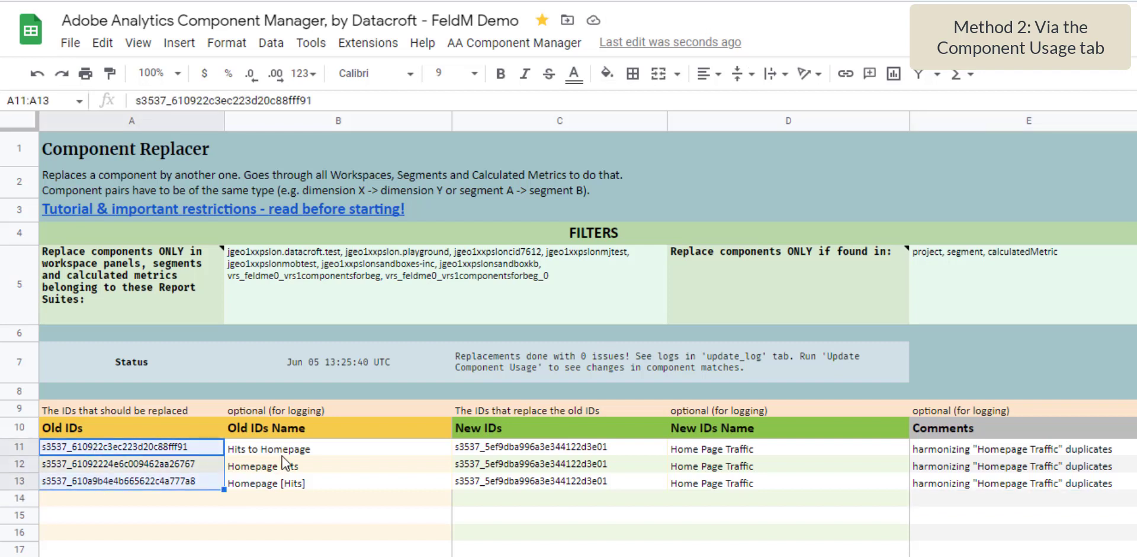
drag(280, 450, 279, 482)
drag(556, 448, 560, 489)
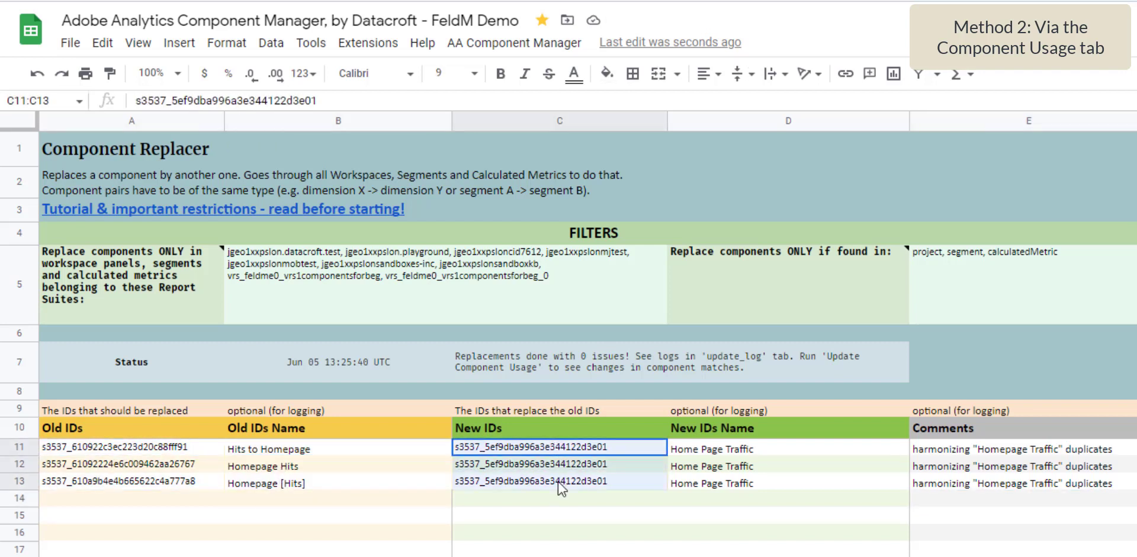
click(545, 452)
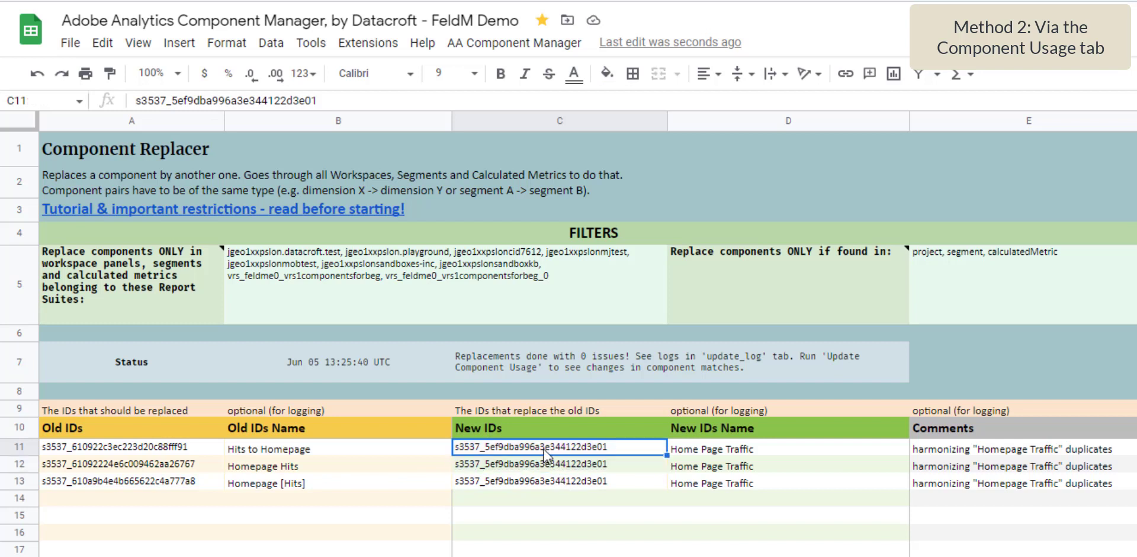
click(69, 451)
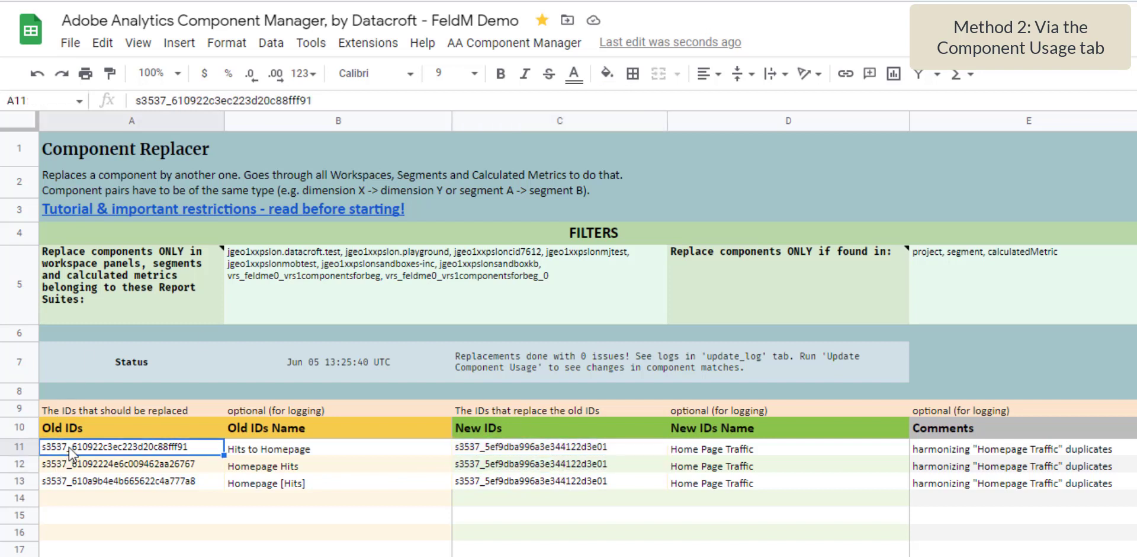
click(539, 450)
click(171, 467)
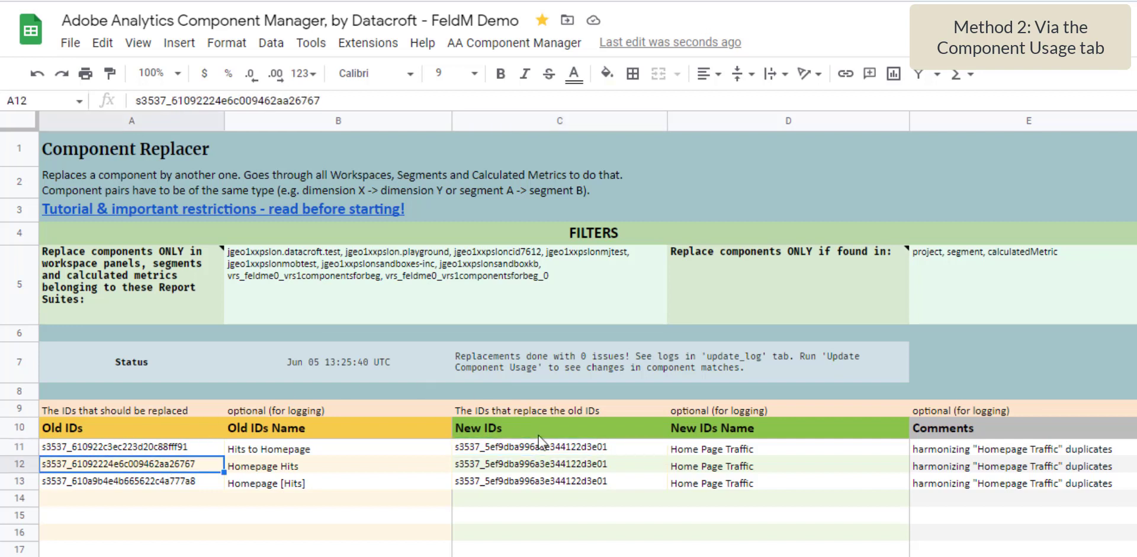
click(559, 471)
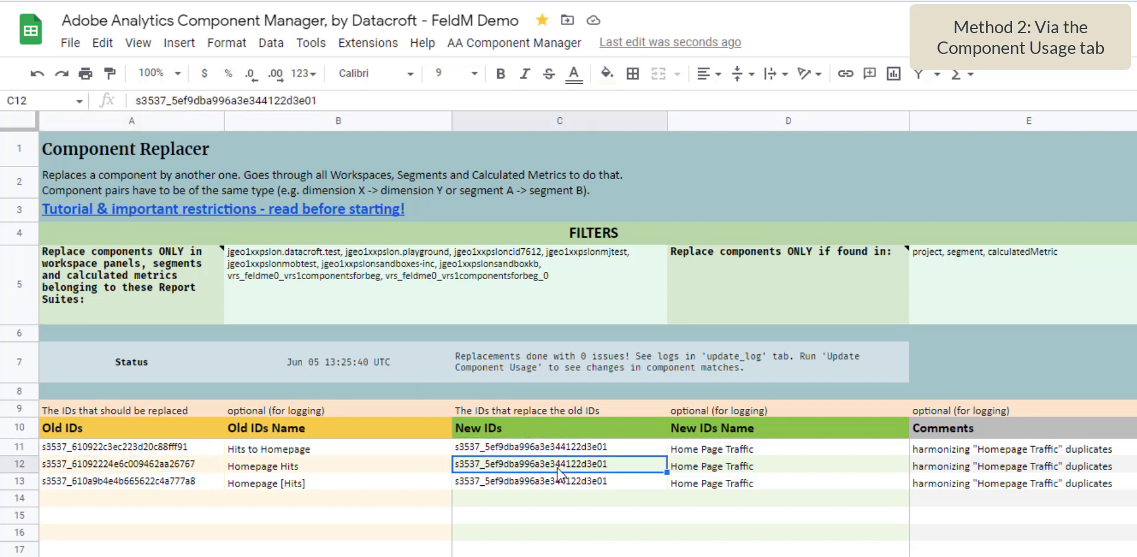
click(154, 482)
click(523, 484)
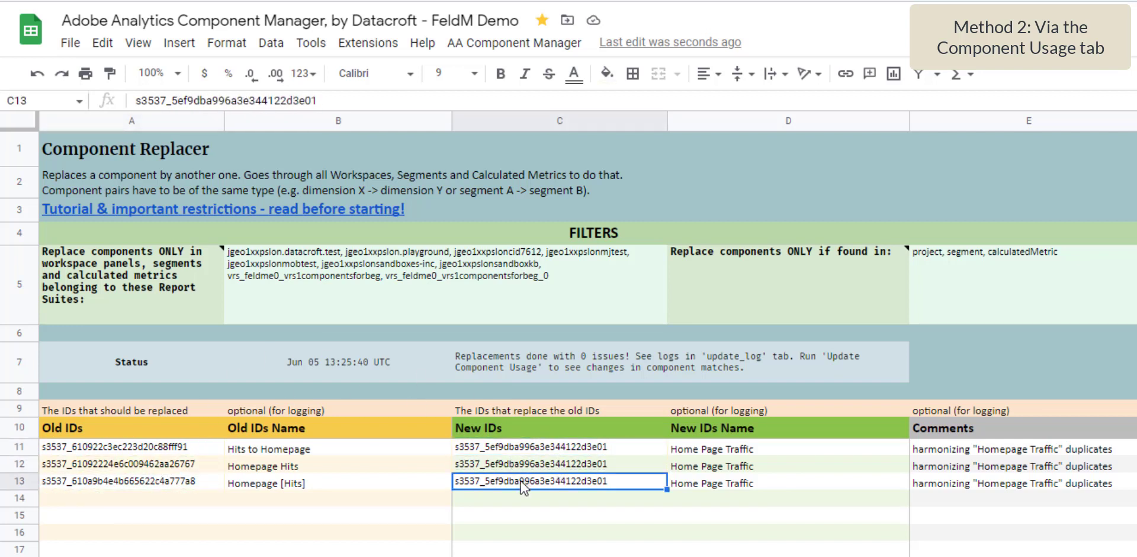
drag(299, 452, 308, 490)
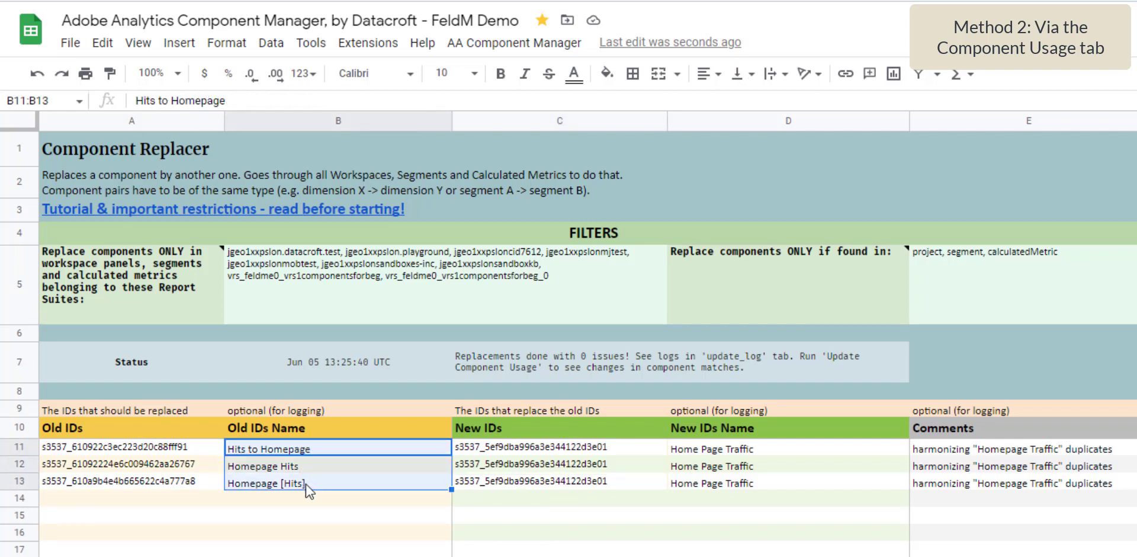
click(745, 453)
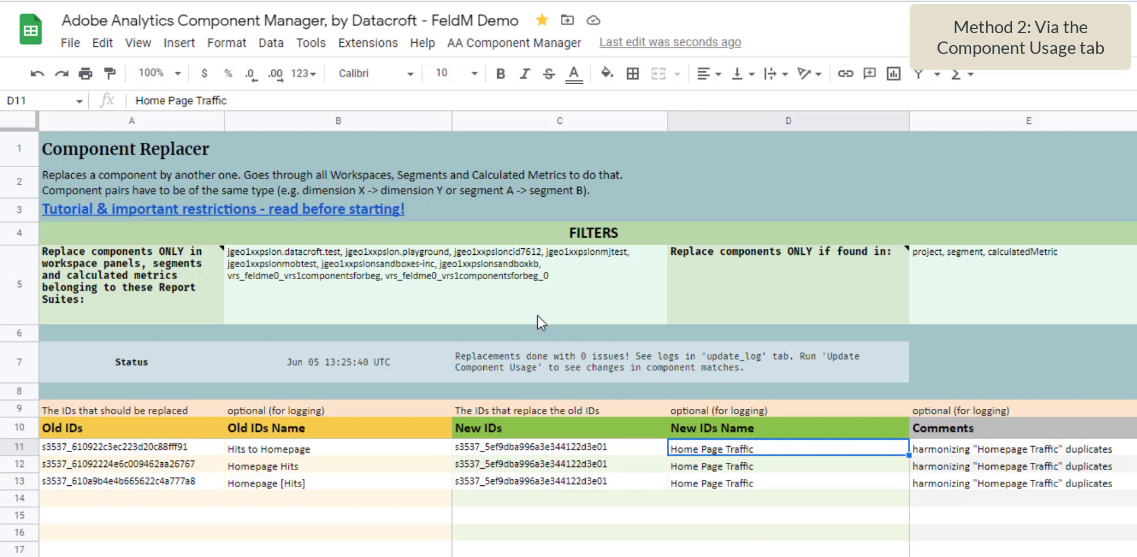
Step: Run the Component Replacer on the three homepage segment pairs and confirm the start
click(465, 42)
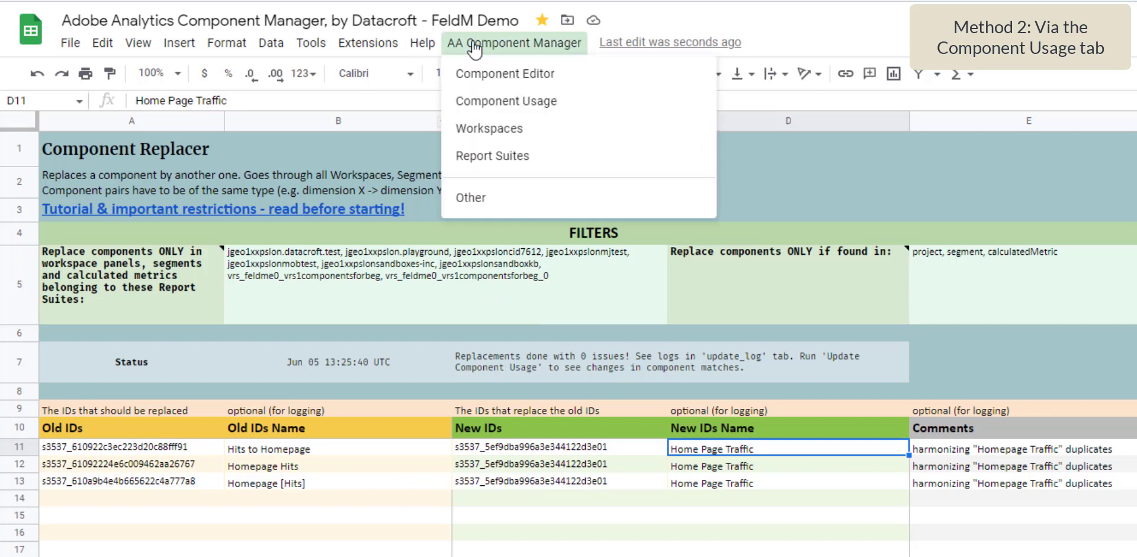
mouse_move(519, 104)
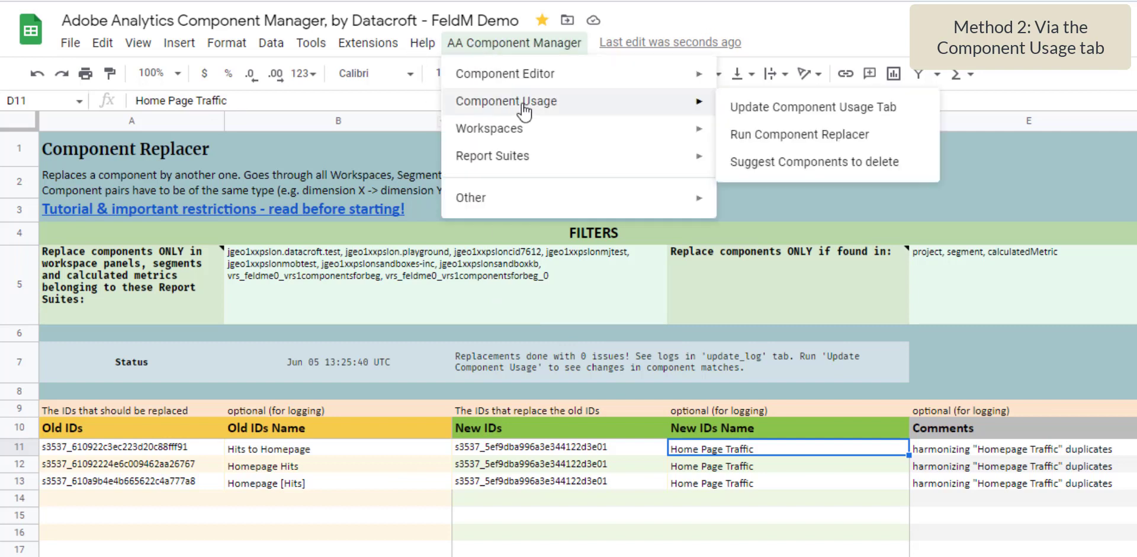
click(818, 137)
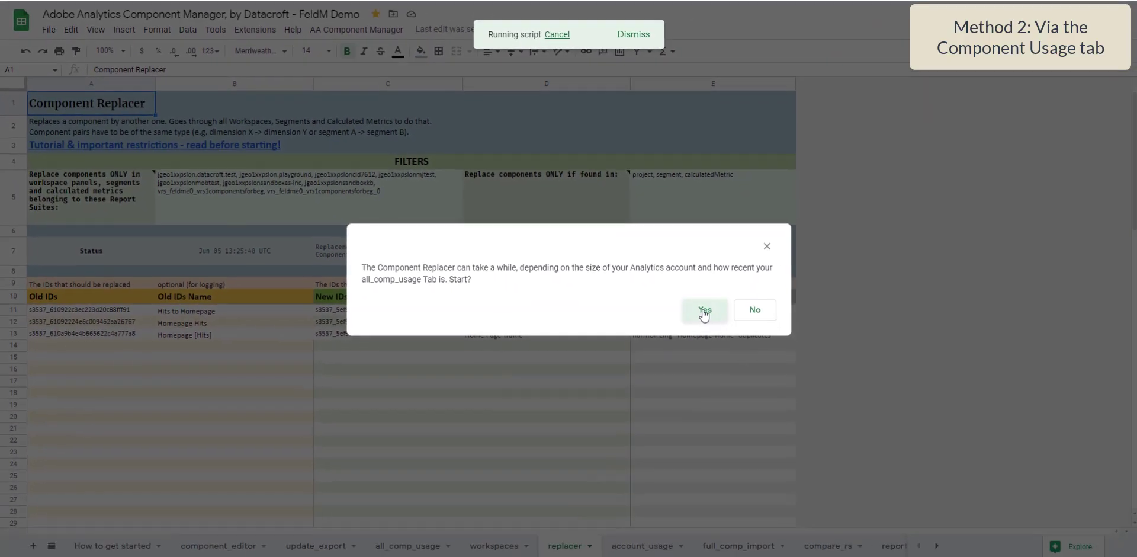
click(1016, 449)
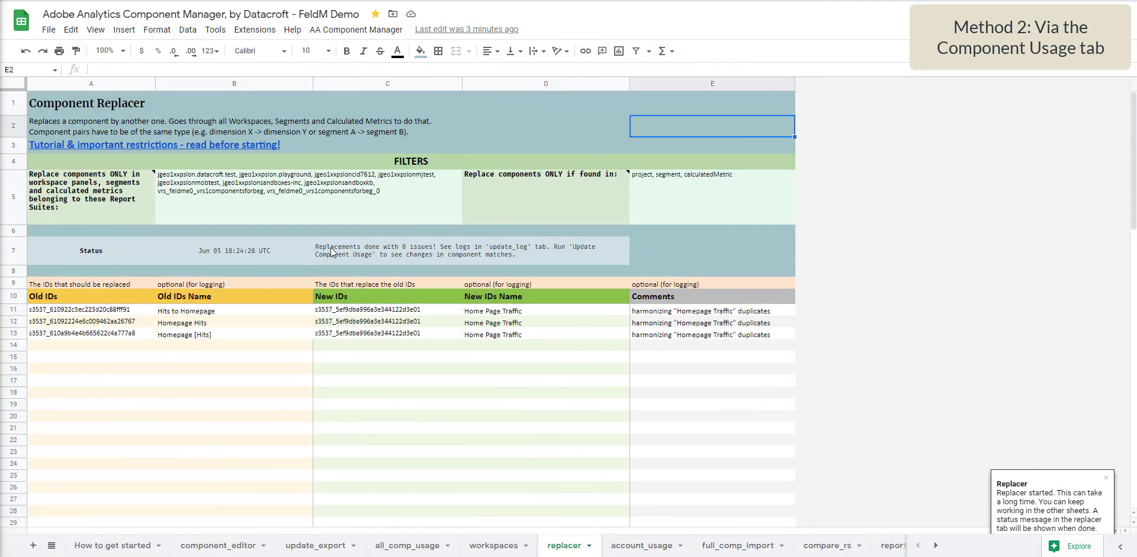
Step: Check the Component Replacer's status message, then switch to Adobe Analytics and reload the Workspace project containing the homepage segments
click(332, 252)
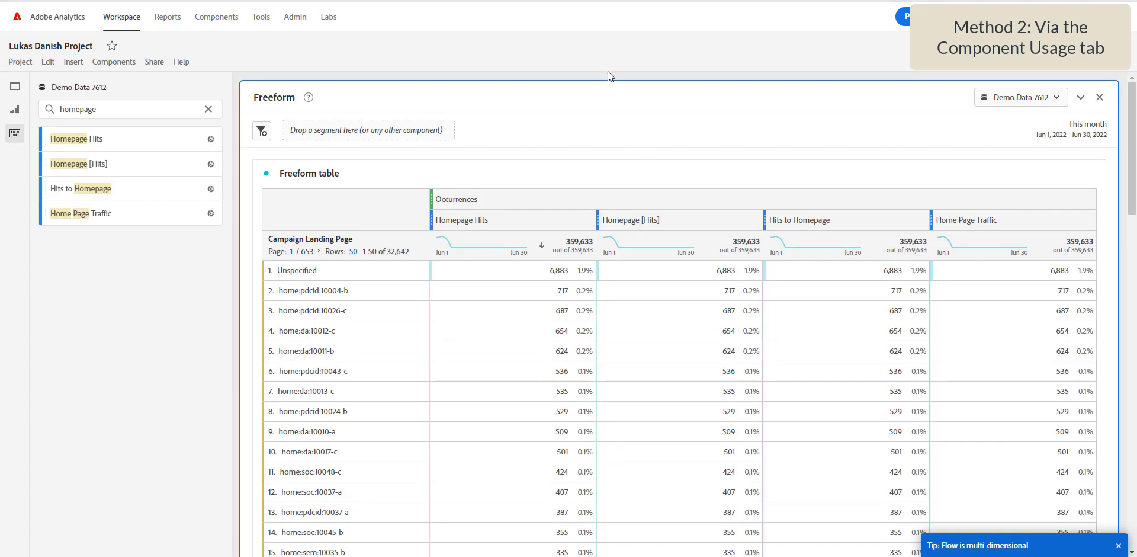
key(F5)
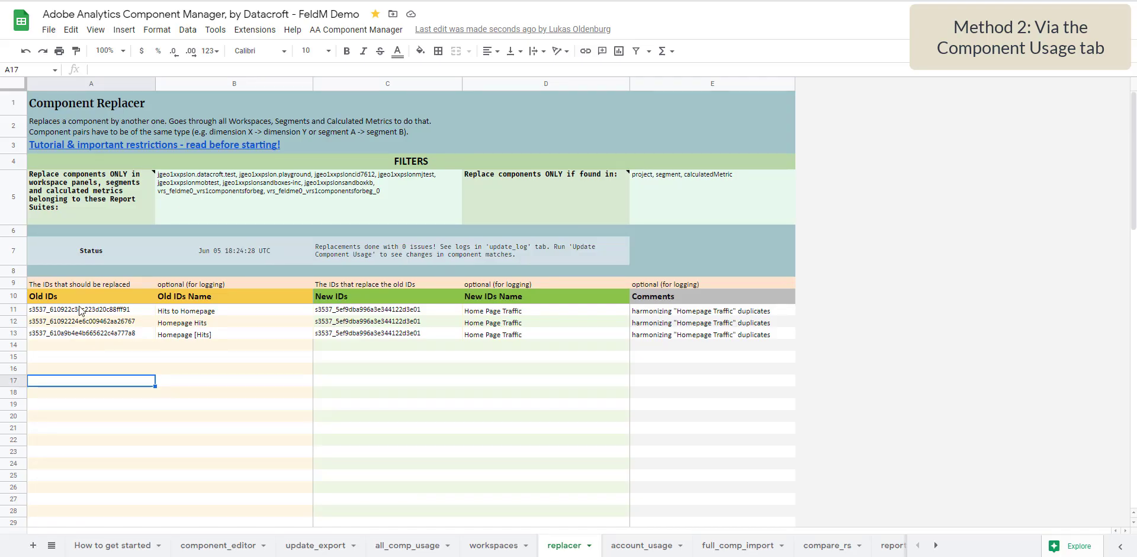
Step: Copy the three old segment IDs from replacer rows 11 to 13 into the component_editor ID column, rows 13 to 15, as values only
drag(82, 309, 83, 337)
key(ctrl+c)
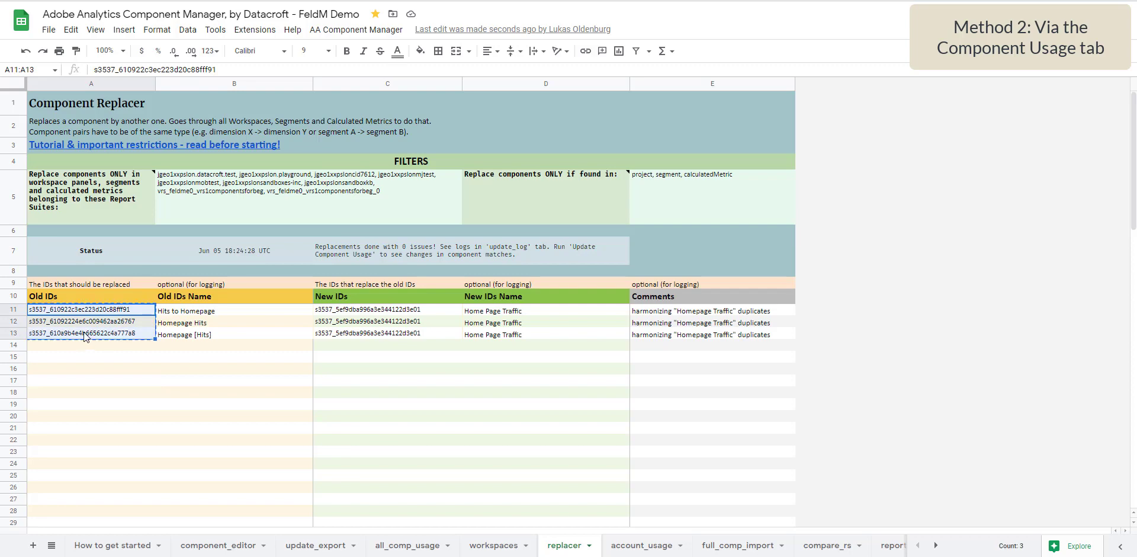
click(218, 545)
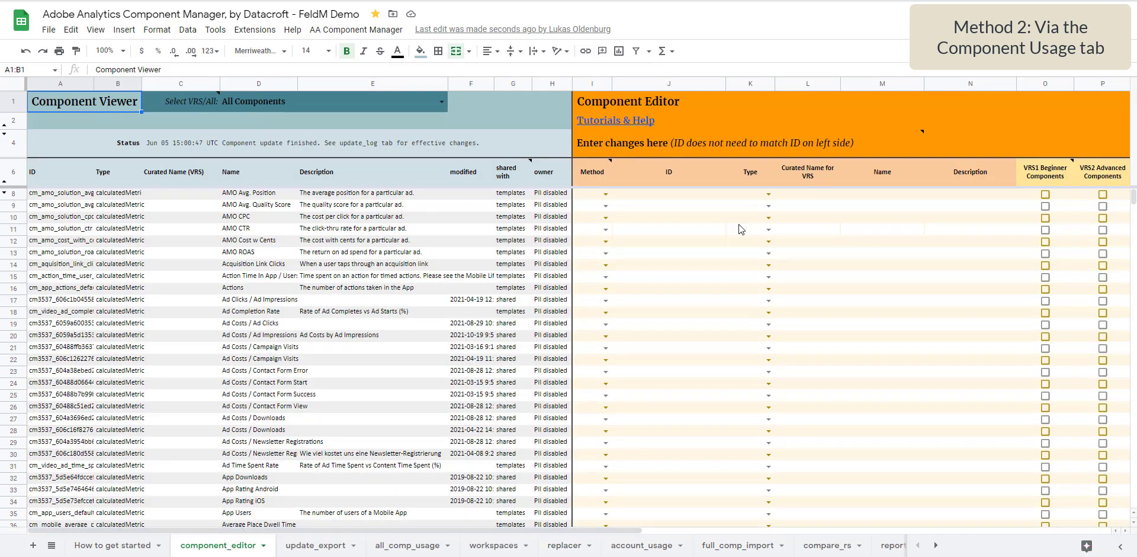
click(664, 193)
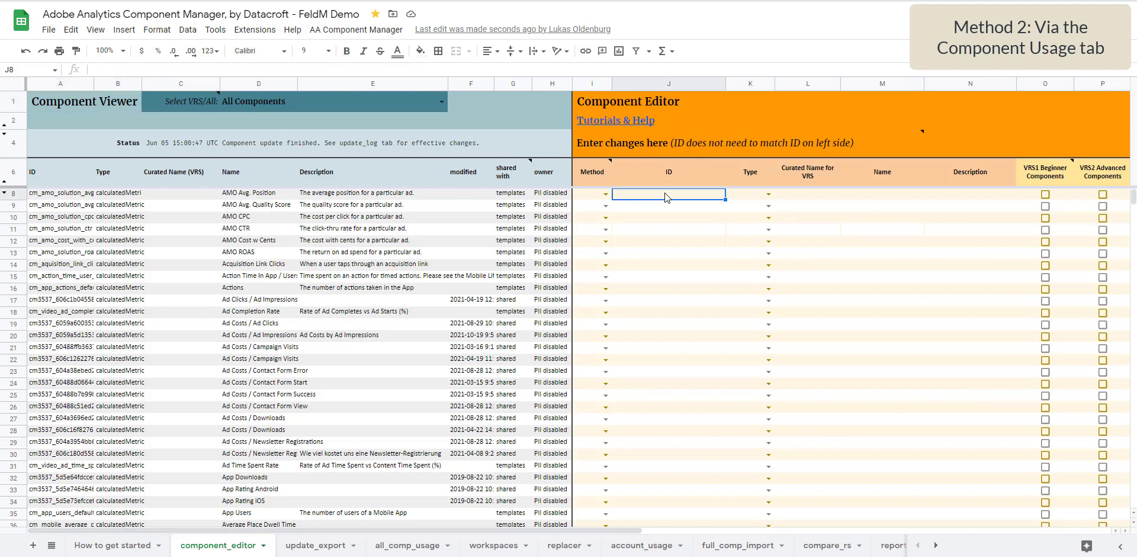
click(662, 253)
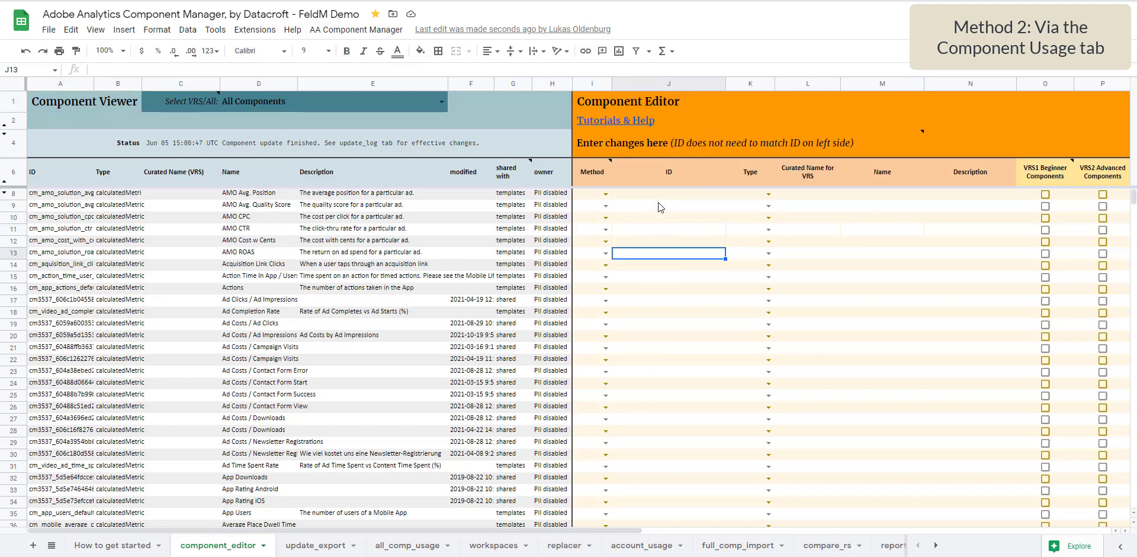
key(ctrl+v)
click(751, 295)
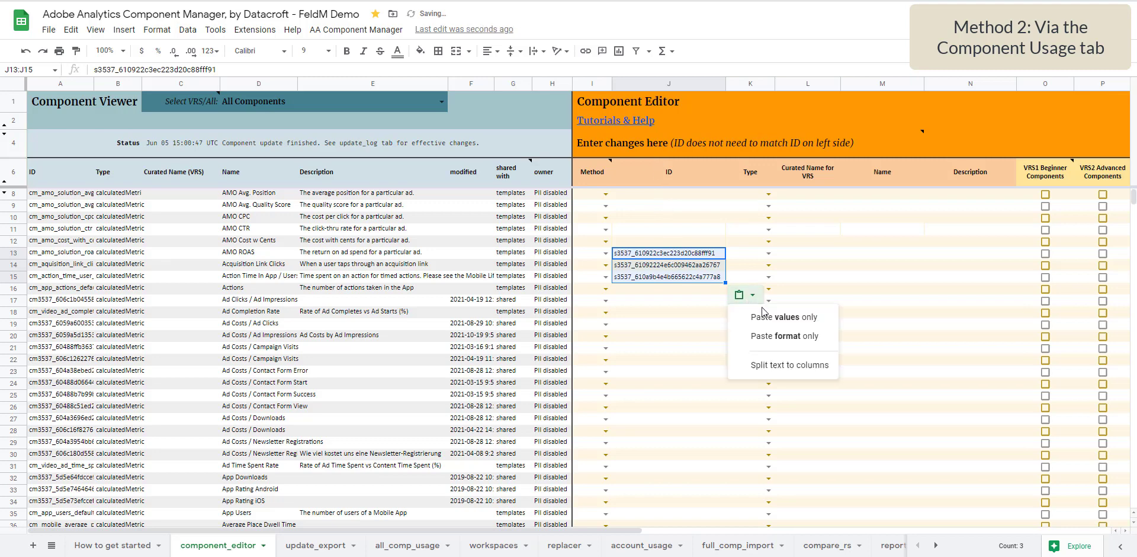
click(770, 316)
click(668, 300)
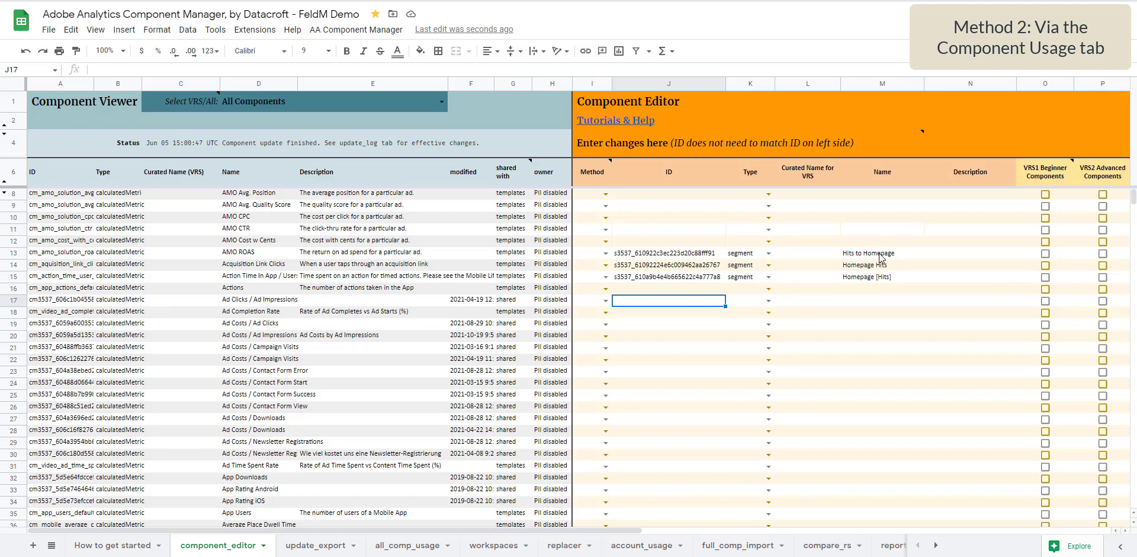
Step: Set the method to delete for the three homepage segments in Component Editor rows 13 to 15
click(605, 253)
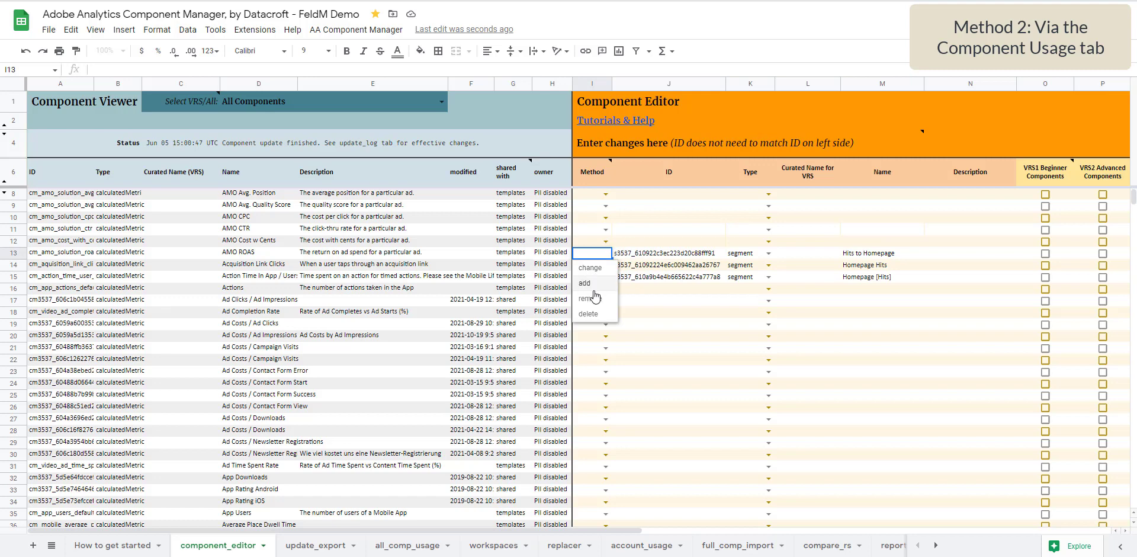
click(589, 313)
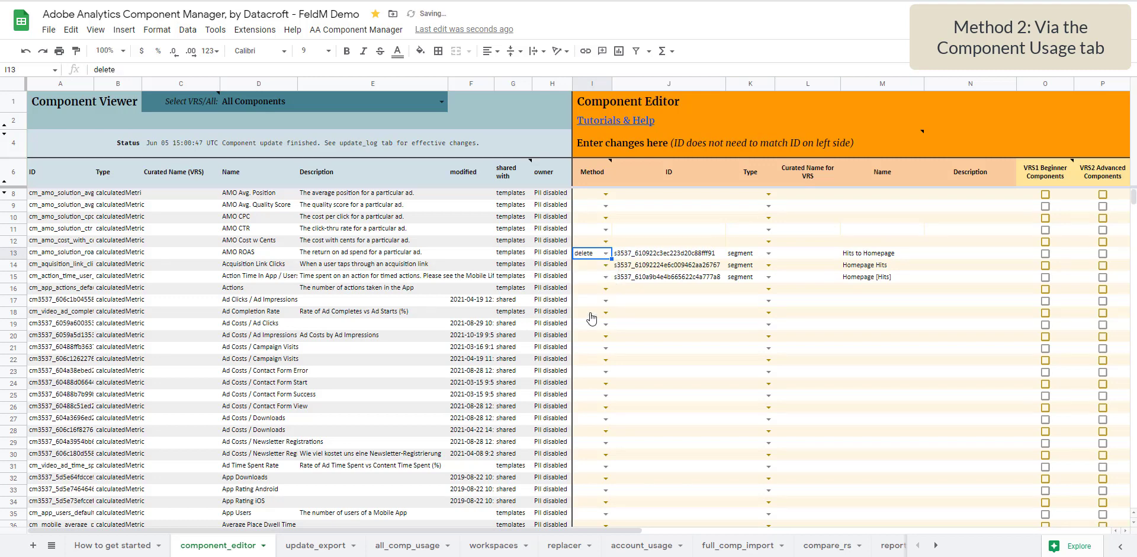
key(ctrl+c)
click(608, 267)
key(shift+Down)
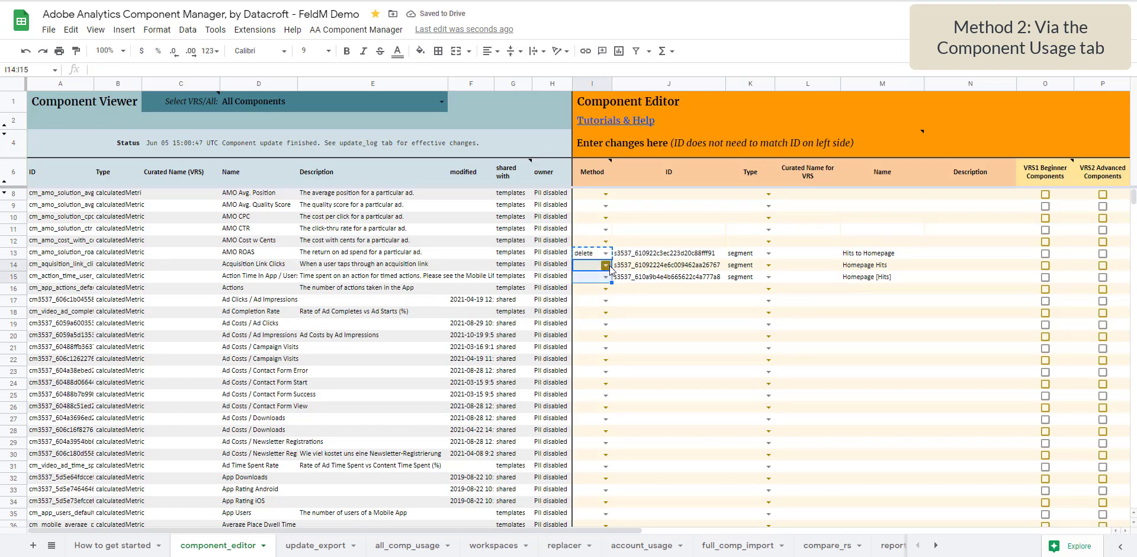
key(ctrl+v)
click(616, 266)
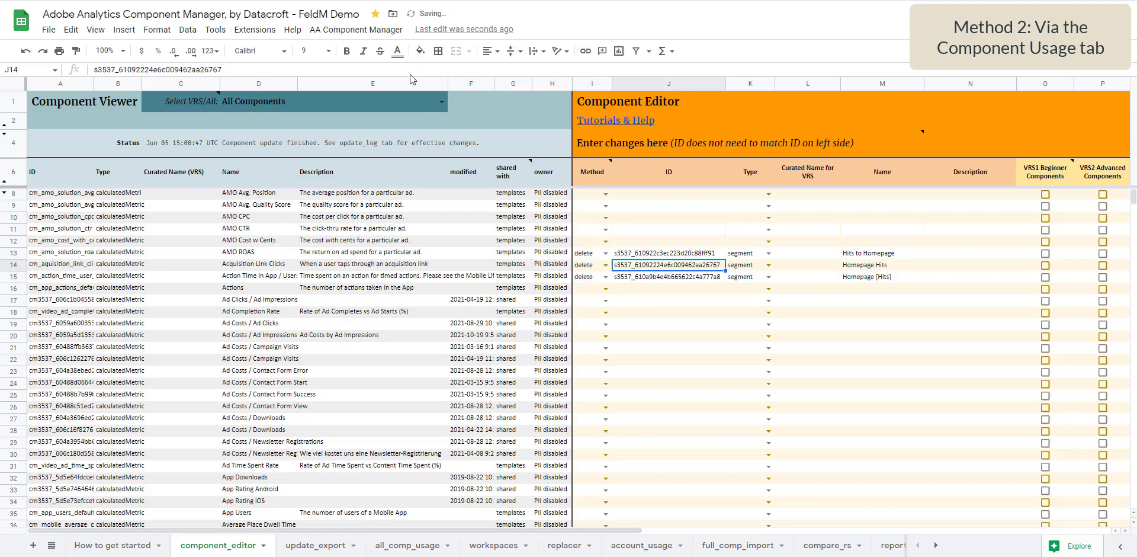
Step: Send the three segment deletions to Adobe Analytics, confirm the update, and check the Component Viewer status
click(366, 31)
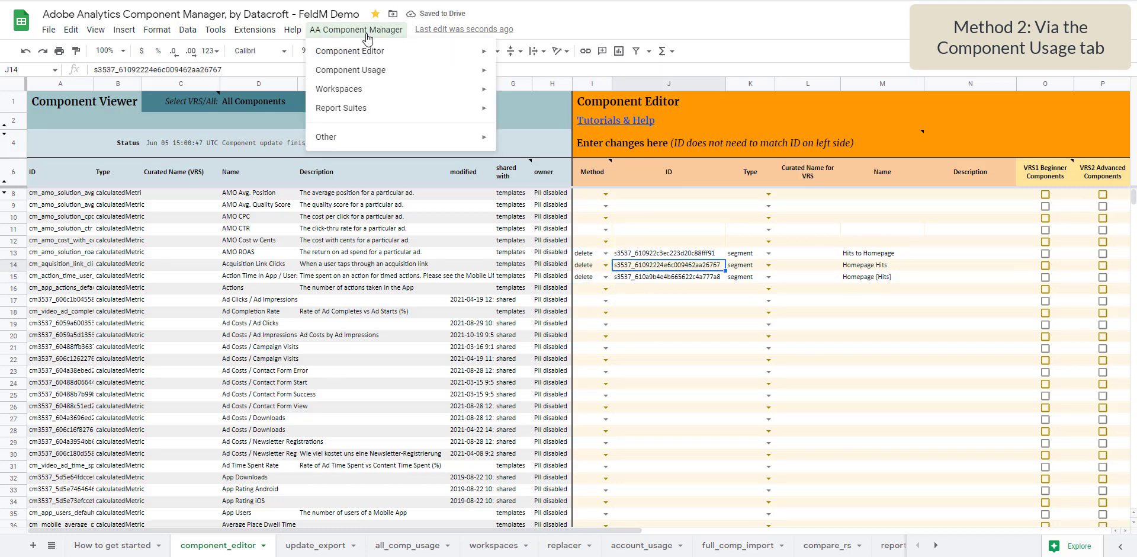
click(545, 104)
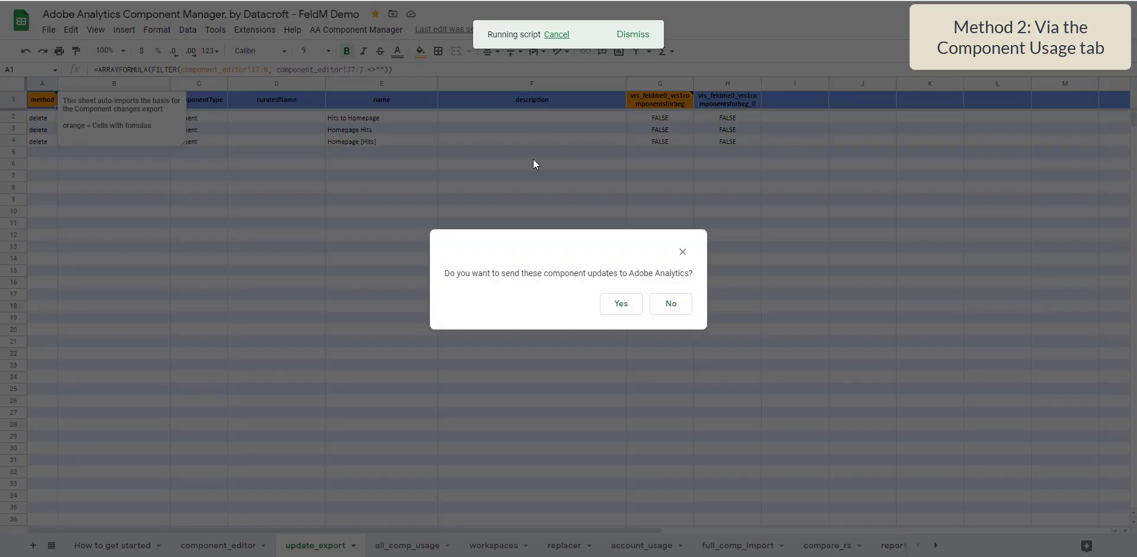
click(618, 303)
drag(331, 236, 356, 246)
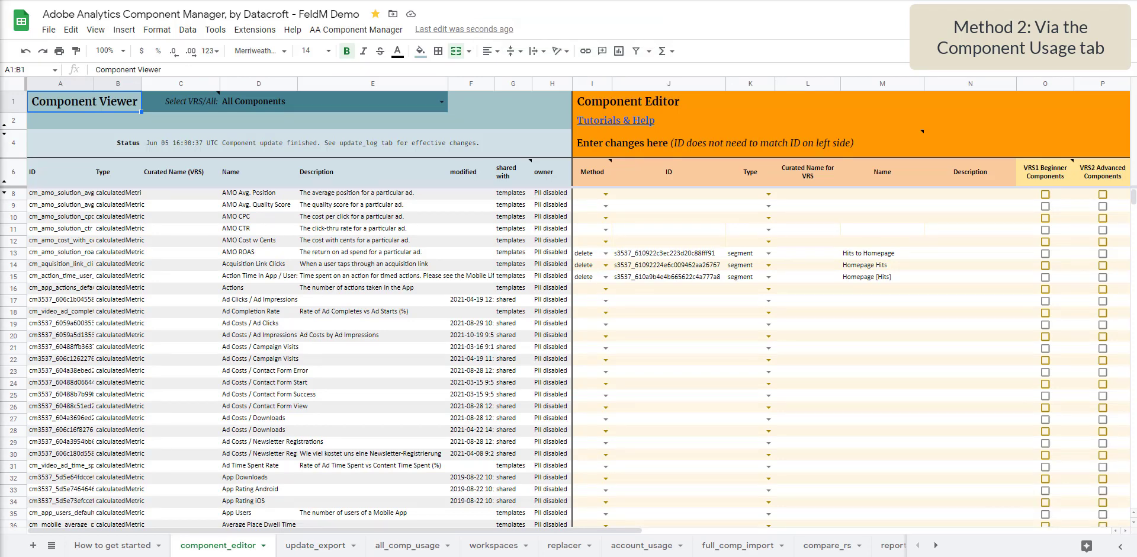
click(235, 149)
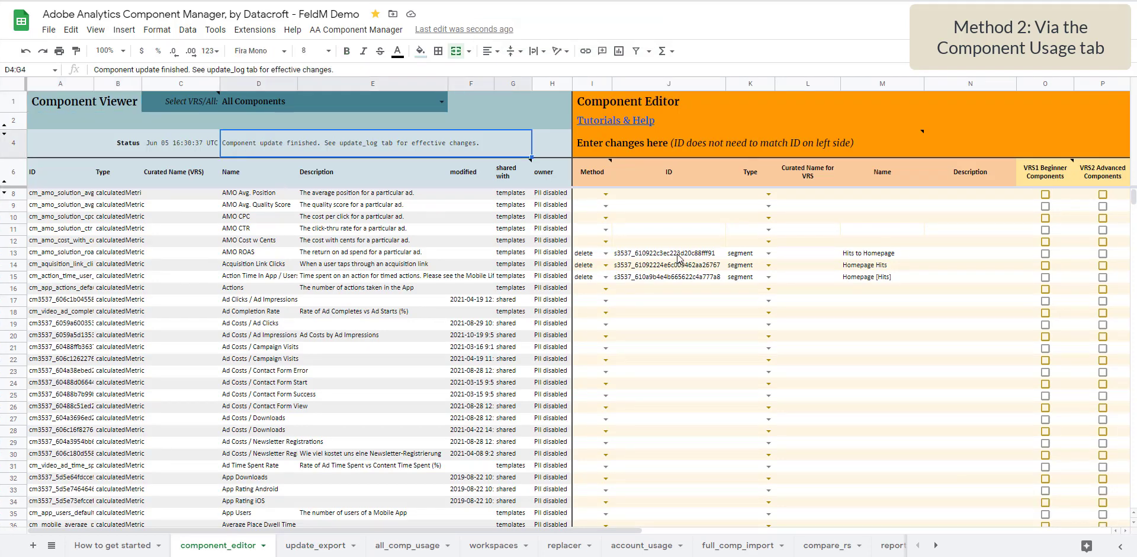
Step: Copy the Homepage [Hits] segment ID and search for it in the id filter of the full_comp_import sheet, then dismiss the filter
drag(680, 254, 681, 285)
click(680, 281)
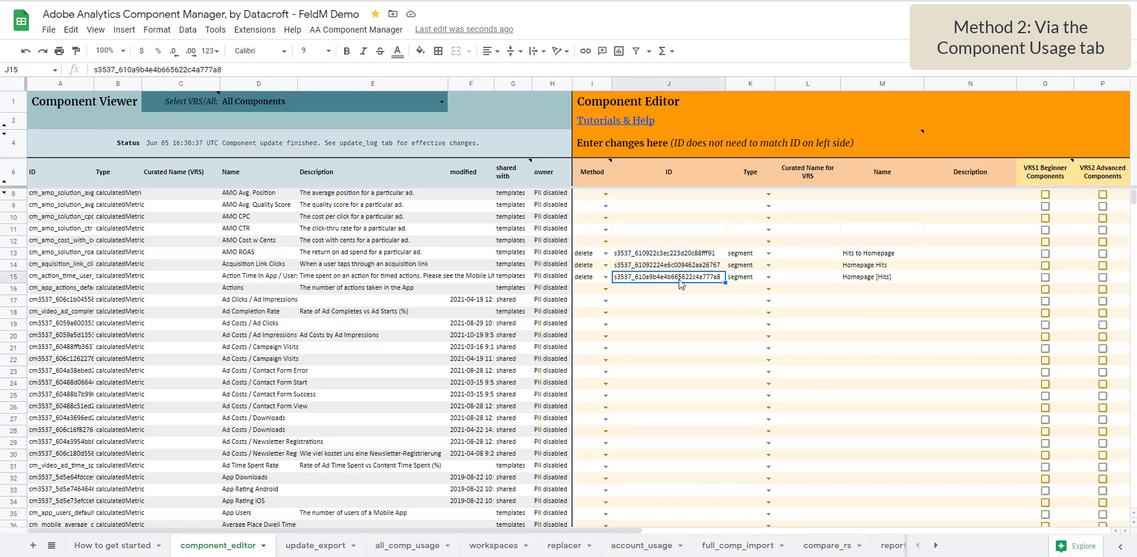
key(ctrl+c)
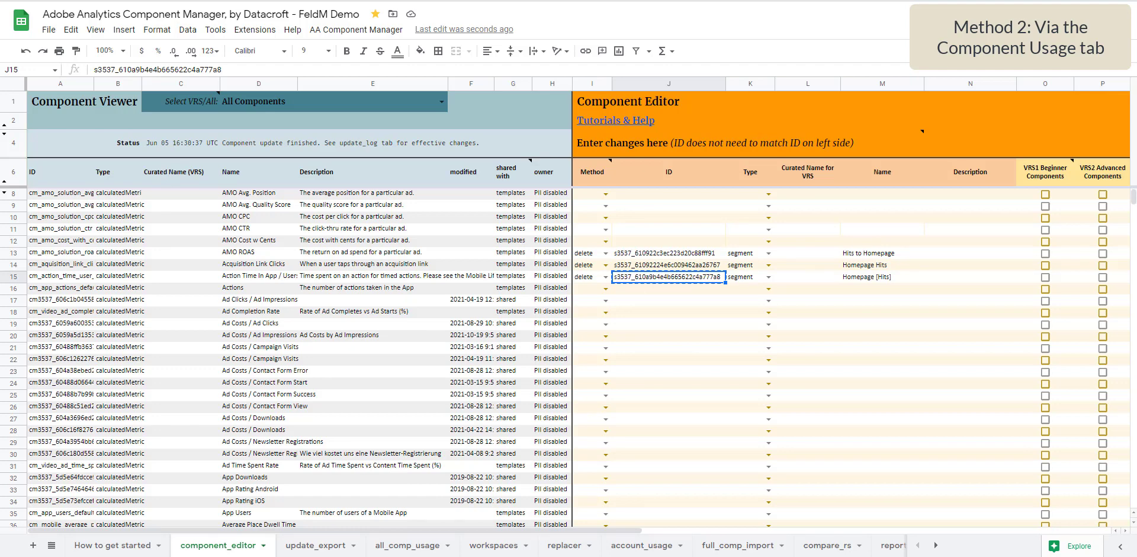
click(737, 545)
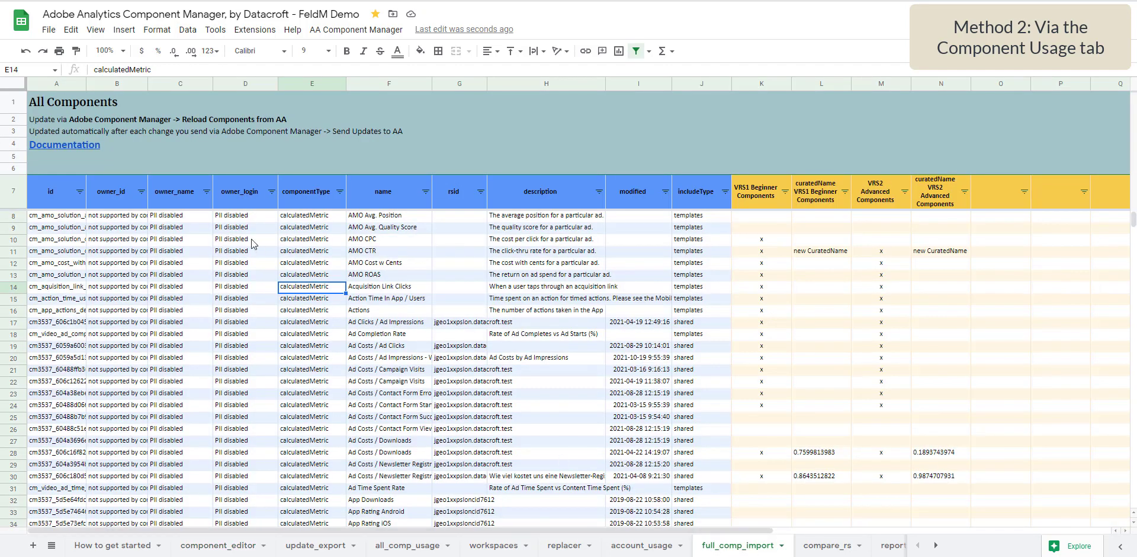
click(79, 191)
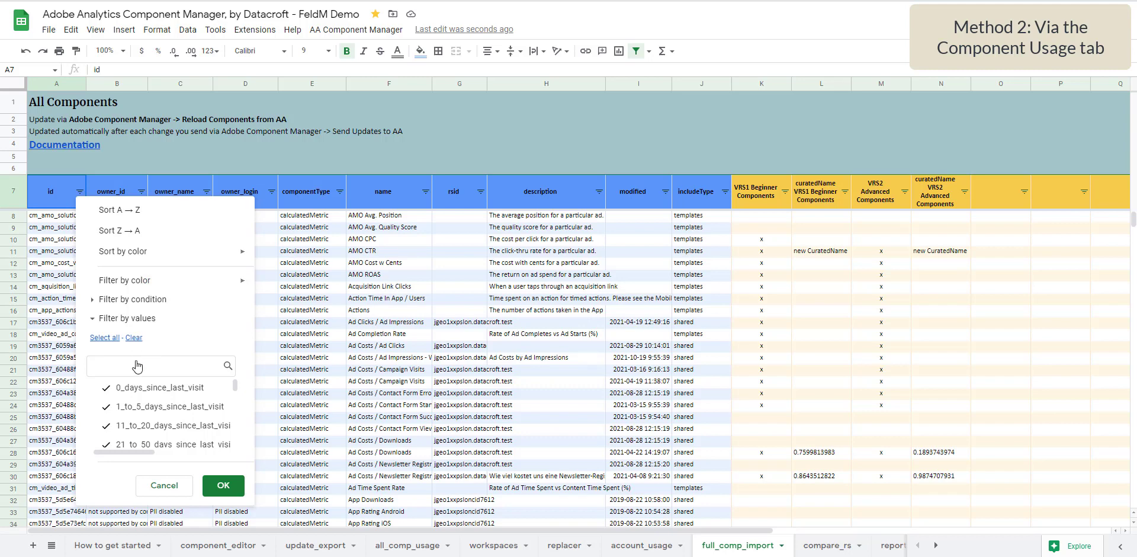
click(136, 365)
key(ctrl+v)
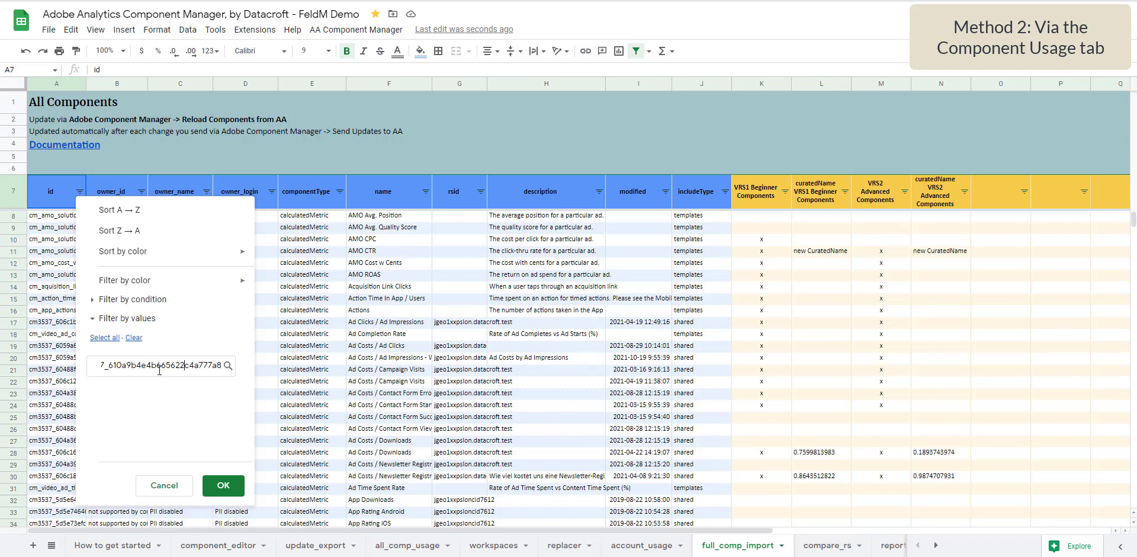
mouse_move(184, 365)
mouse_down()
mouse_move(9, 363)
mouse_move(188, 363)
mouse_up()
click(188, 362)
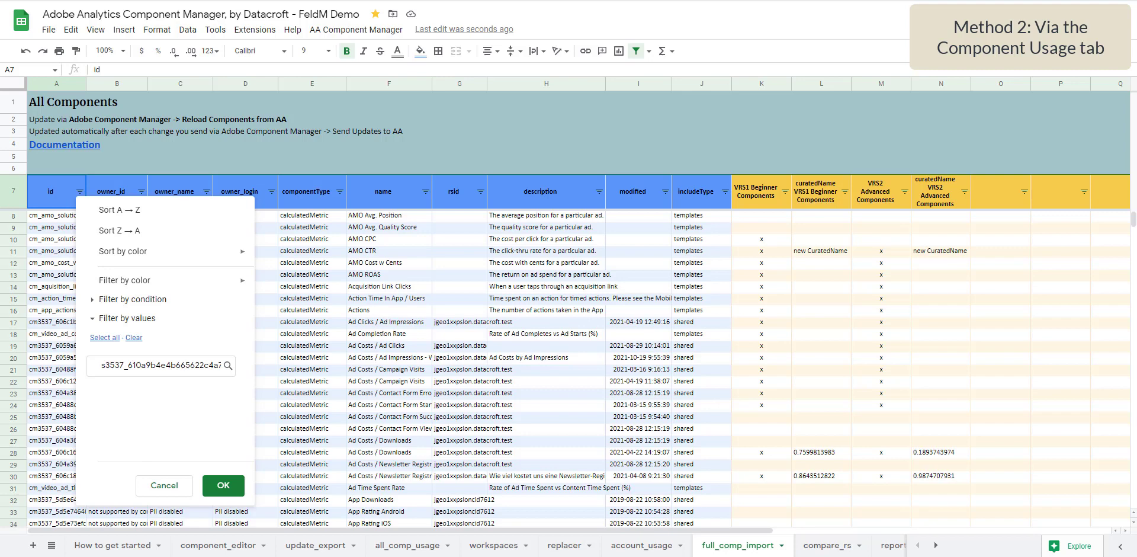
key(Escape)
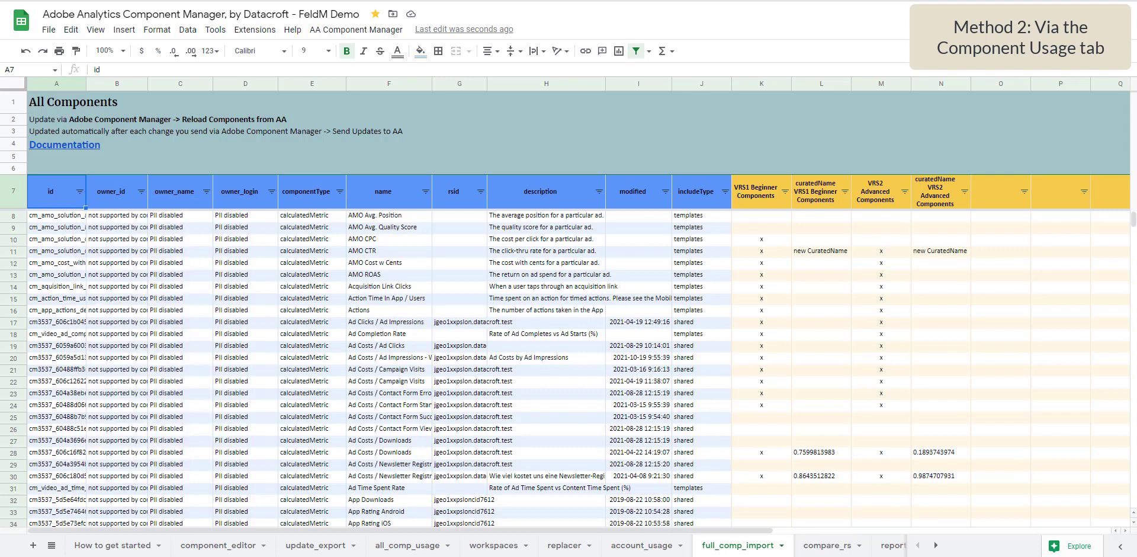